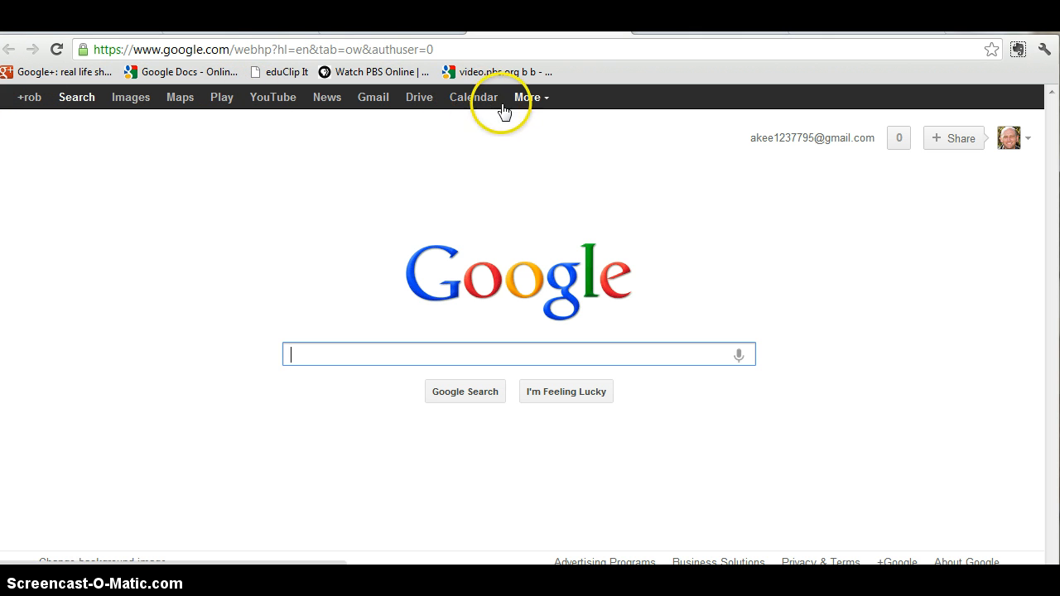
- Open Docs from Google's full list of products
{"action": "left_click", "coordinate": [547, 103]}
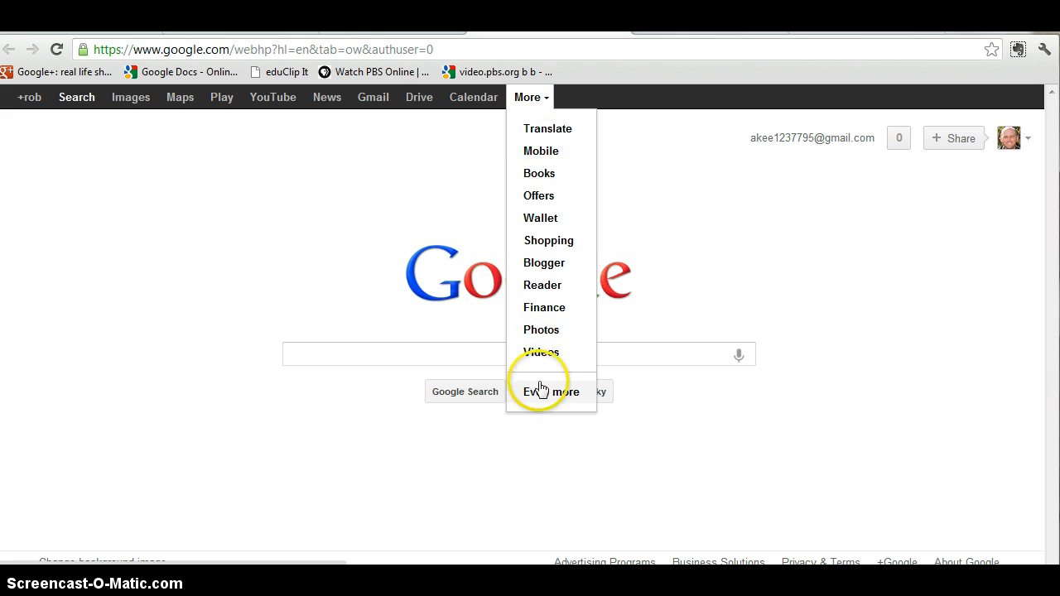
{"action": "left_click", "coordinate": [542, 393]}
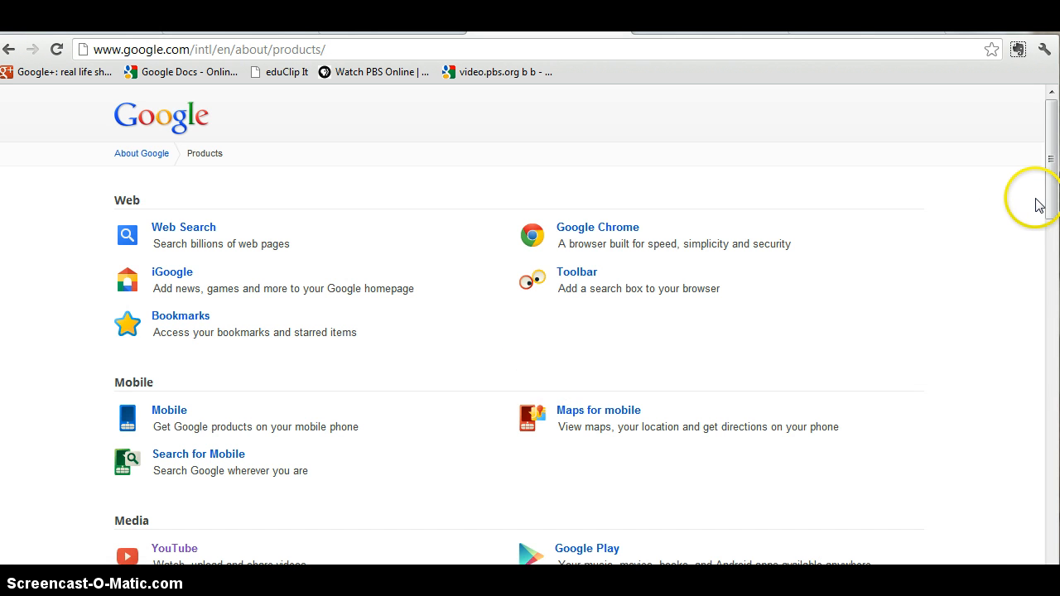
{"action": "left_click_drag", "start_coordinate": [1051, 200], "coordinate": [1030, 373]}
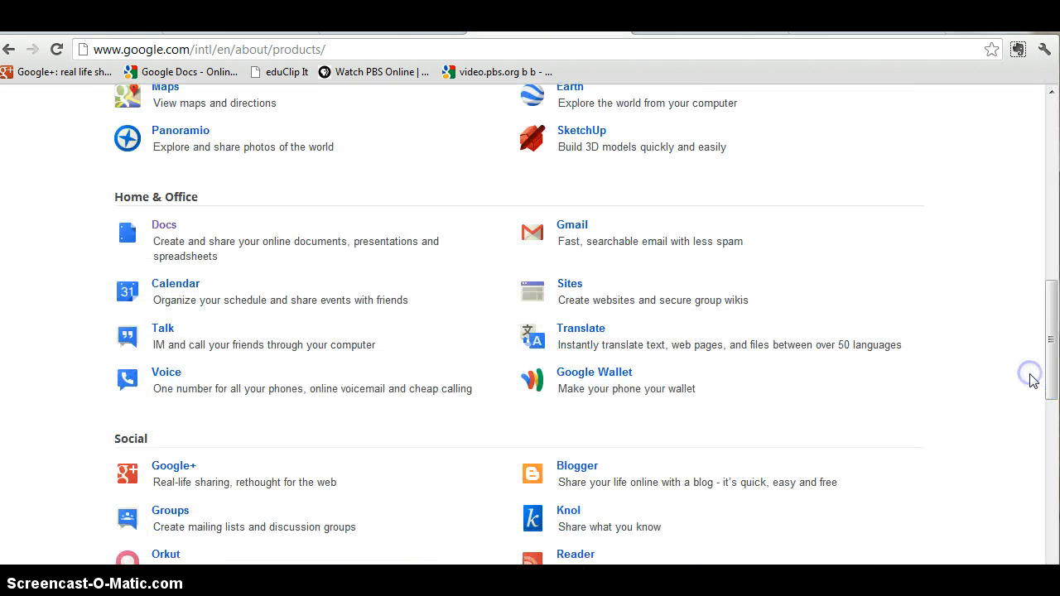
{"action": "left_click", "coordinate": [162, 225]}
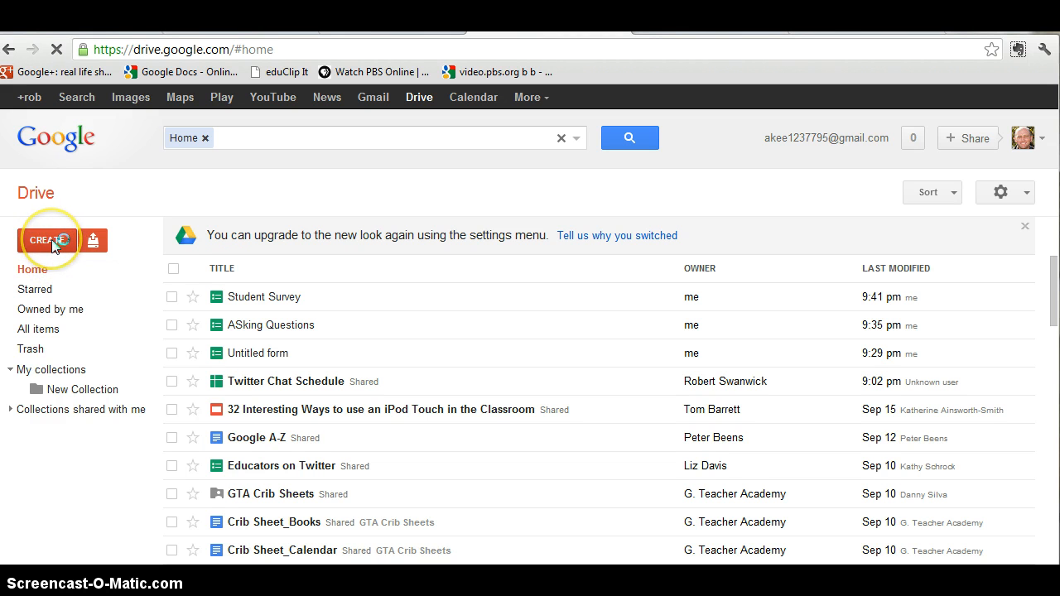
- Create a new blank form in Drive
{"action": "left_click", "coordinate": [52, 242]}
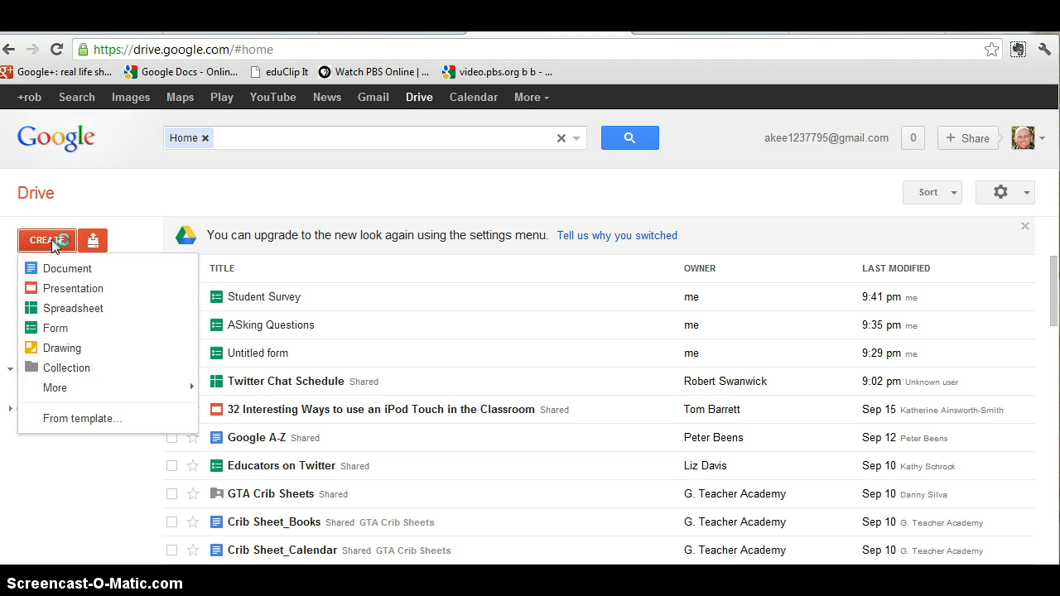
{"action": "left_click", "coordinate": [53, 271]}
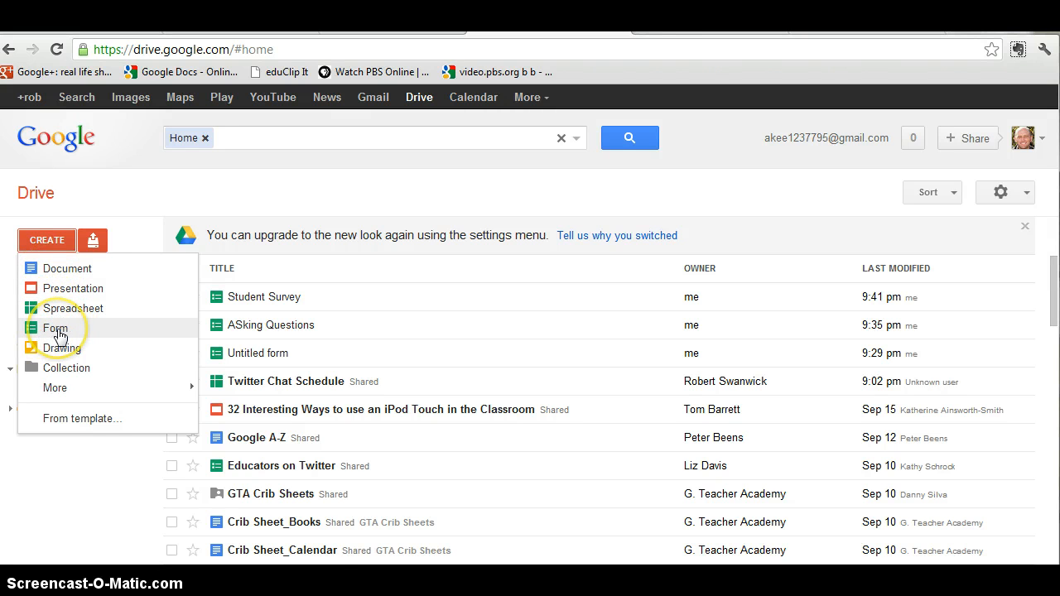
{"action": "left_click", "coordinate": [56, 329]}
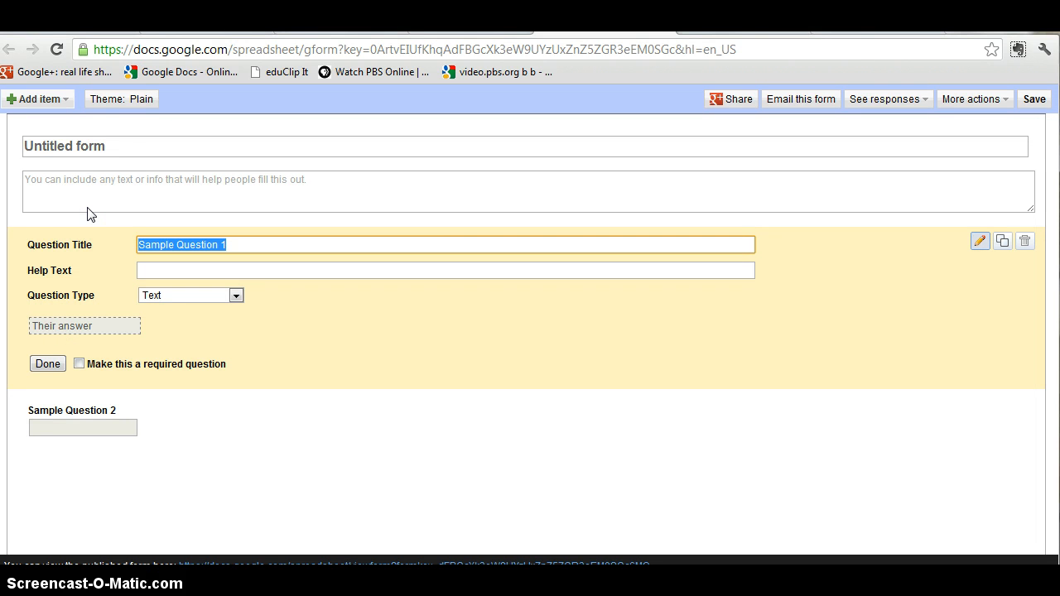
- Title the form "Creating a Survey" and enter "include any info to help....." as its description
{"action": "left_click", "coordinate": [108, 144]}
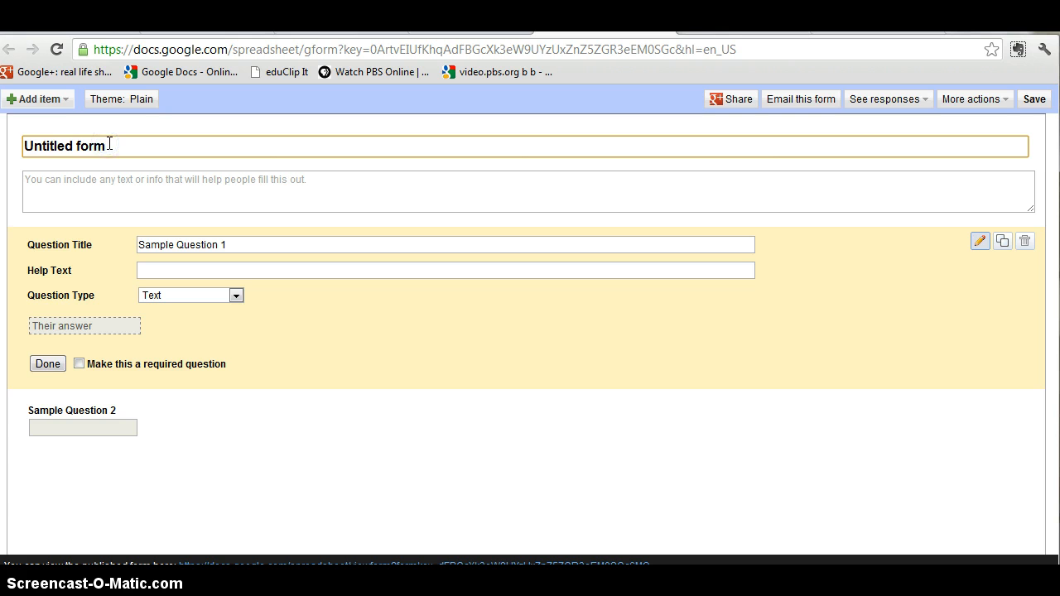
{"action": "key", "text": "BackSpace"}
{"action": "key", "text": "BackSpace"}
{"action": "key", "text": "BackSpace"}
{"action": "key", "text": "BackSpace"}
{"action": "key", "text": "BackSpace"}
{"action": "key", "text": "BackSpace"}
{"action": "key", "text": "BackSpace"}
{"action": "key", "text": "BackSpace"}
{"action": "key", "text": "BackSpace"}
{"action": "key", "text": "BackSpace"}
{"action": "key", "text": "BackSpace"}
{"action": "key", "text": "BackSpace"}
{"action": "type", "text": "Cr"}
{"action": "left_click", "coordinate": [104, 188]}
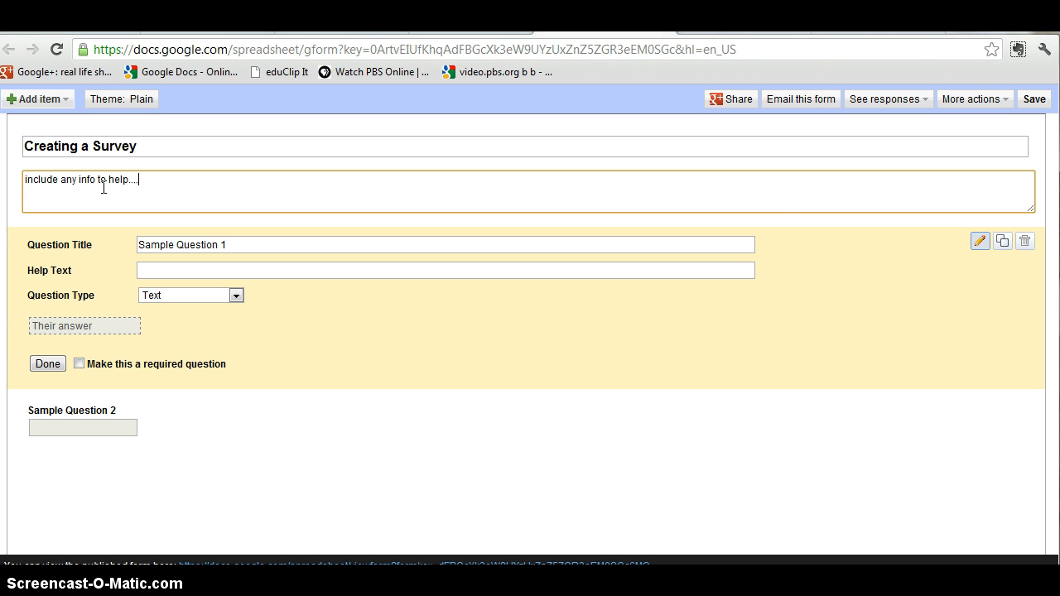
- Retitle the first sample question "what is your favorite color?" and set its question type to Checkboxes
{"action": "left_click", "coordinate": [237, 241]}
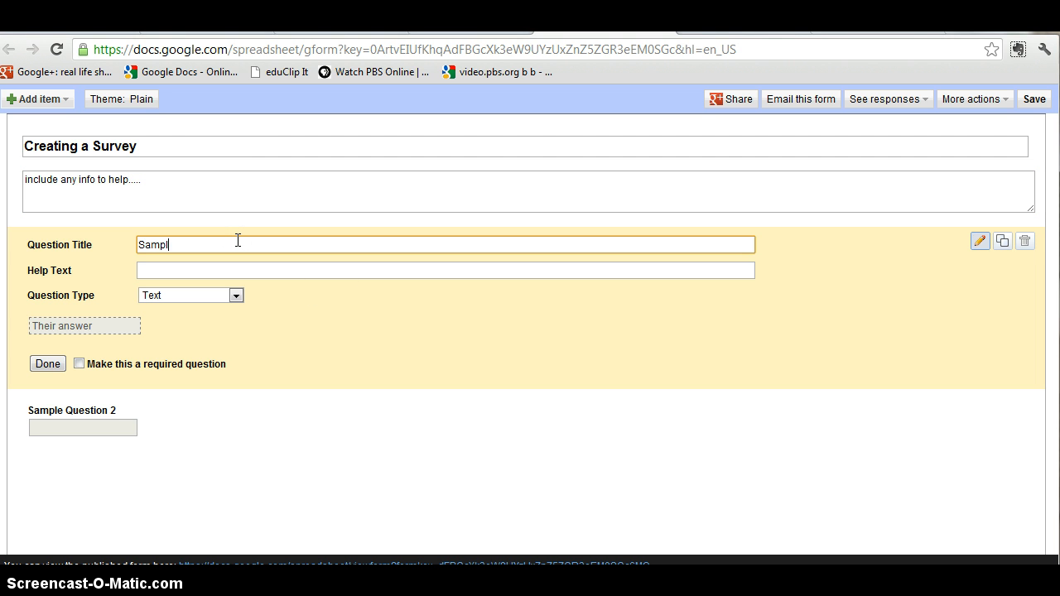
{"action": "key", "text": "BackSpace"}
{"action": "type", "text": "what is your favorite color?"}
{"action": "left_click", "coordinate": [198, 271]}
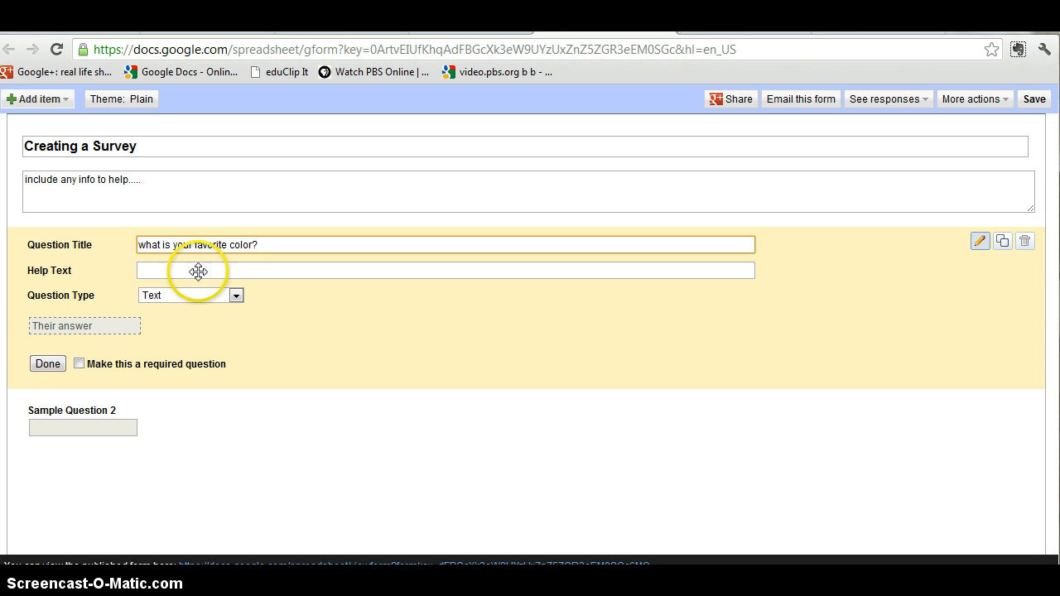
{"action": "left_click", "coordinate": [236, 296]}
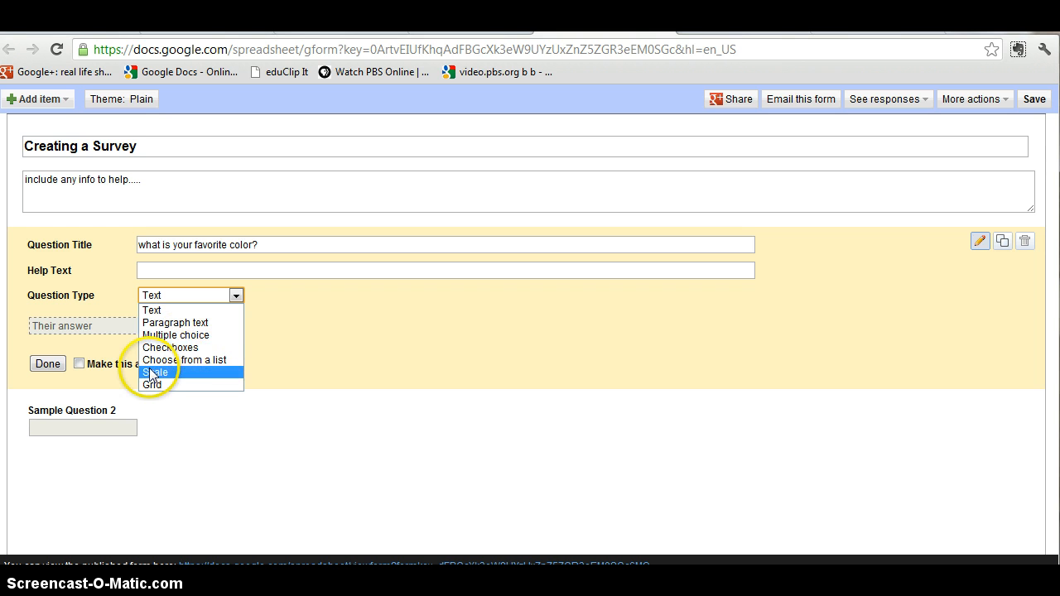
{"action": "left_click", "coordinate": [170, 347]}
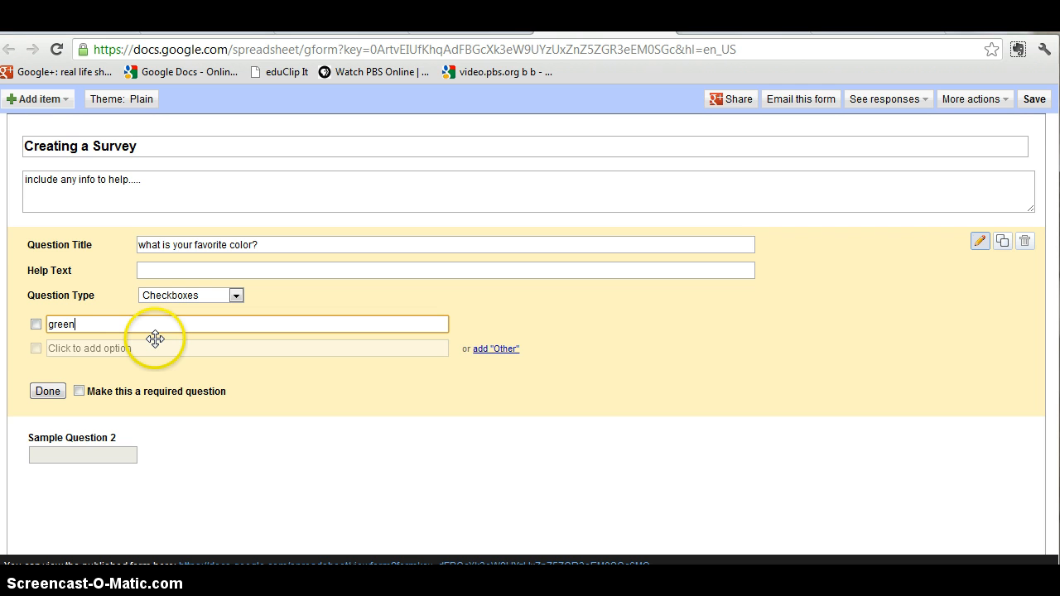
- Give the color question the options green, red, blue, orange and Other, and finish it as a required question
{"action": "type", "text": "green"}
{"action": "left_click", "coordinate": [120, 349]}
{"action": "type", "text": "red"}
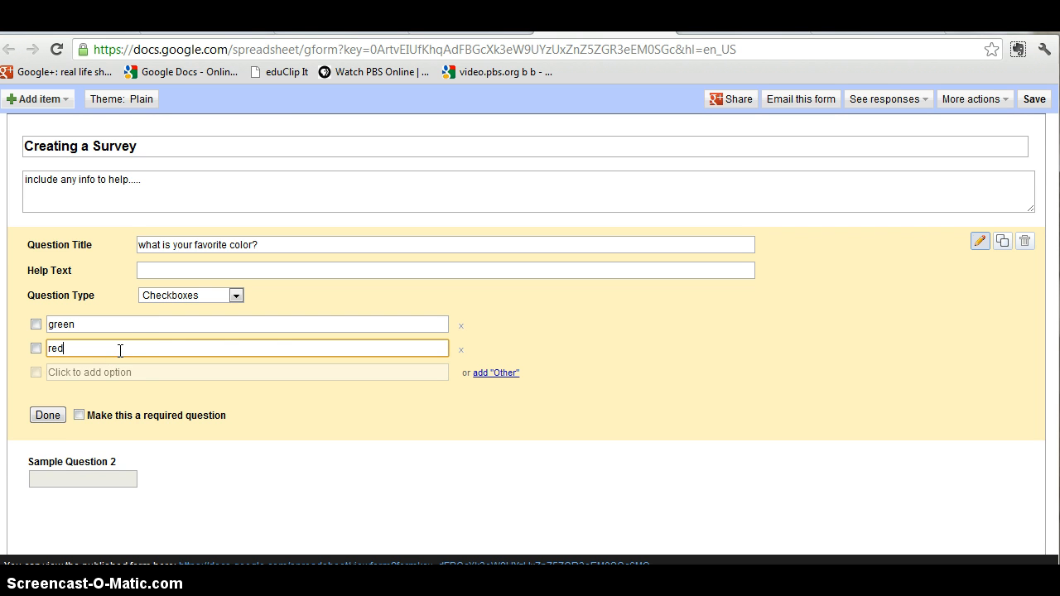
{"action": "left_click", "coordinate": [120, 372]}
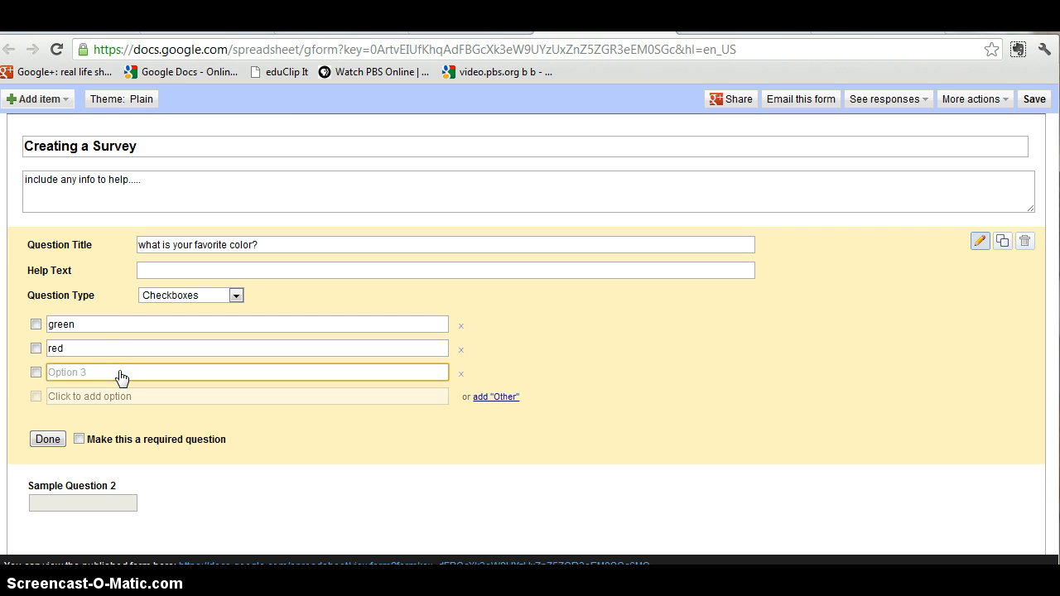
{"action": "type", "text": "blue"}
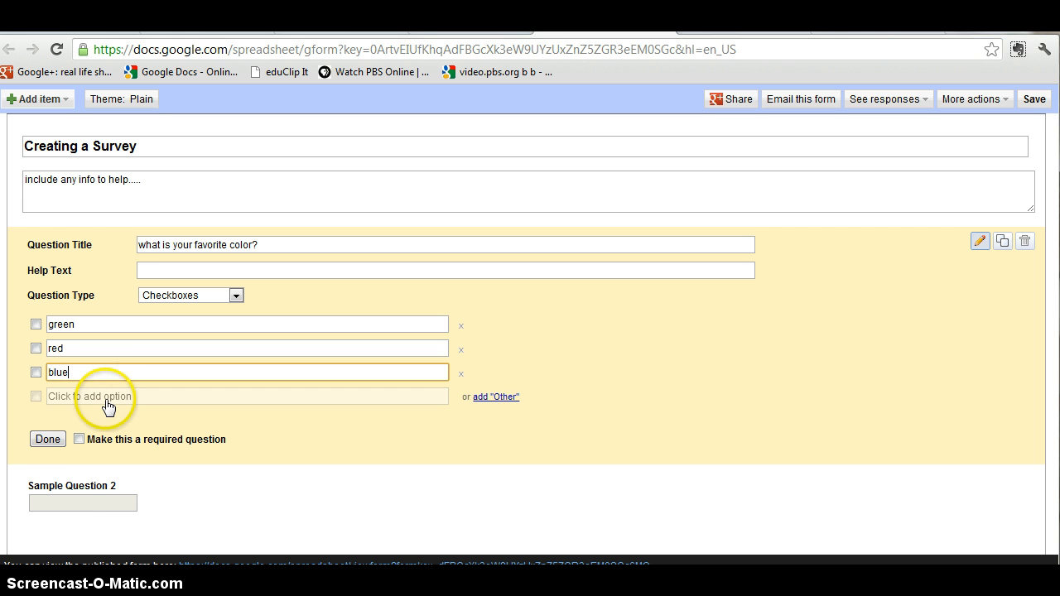
{"action": "left_click", "coordinate": [105, 398]}
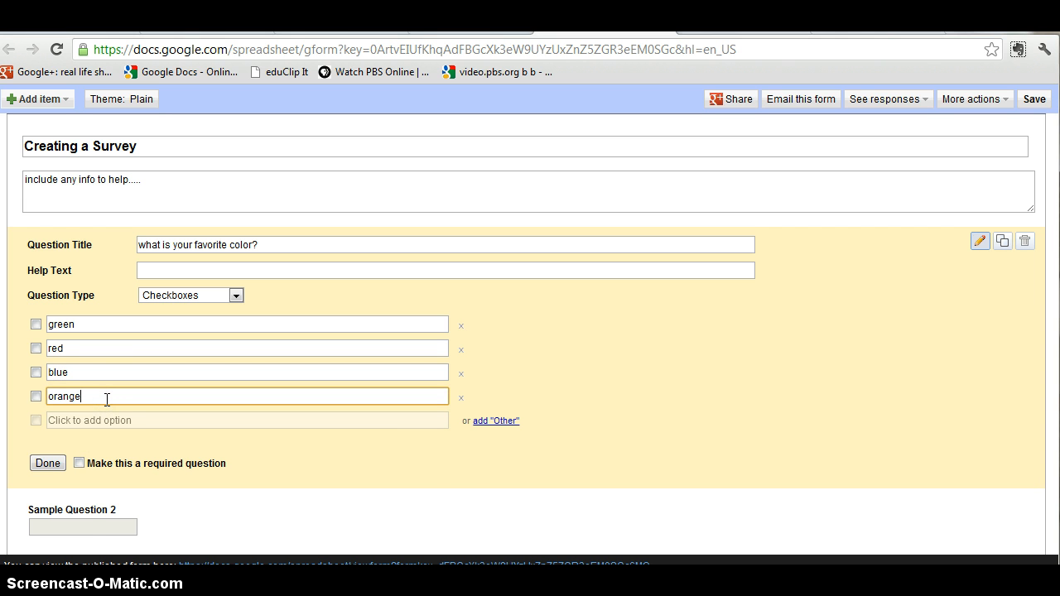
{"action": "left_click", "coordinate": [487, 421]}
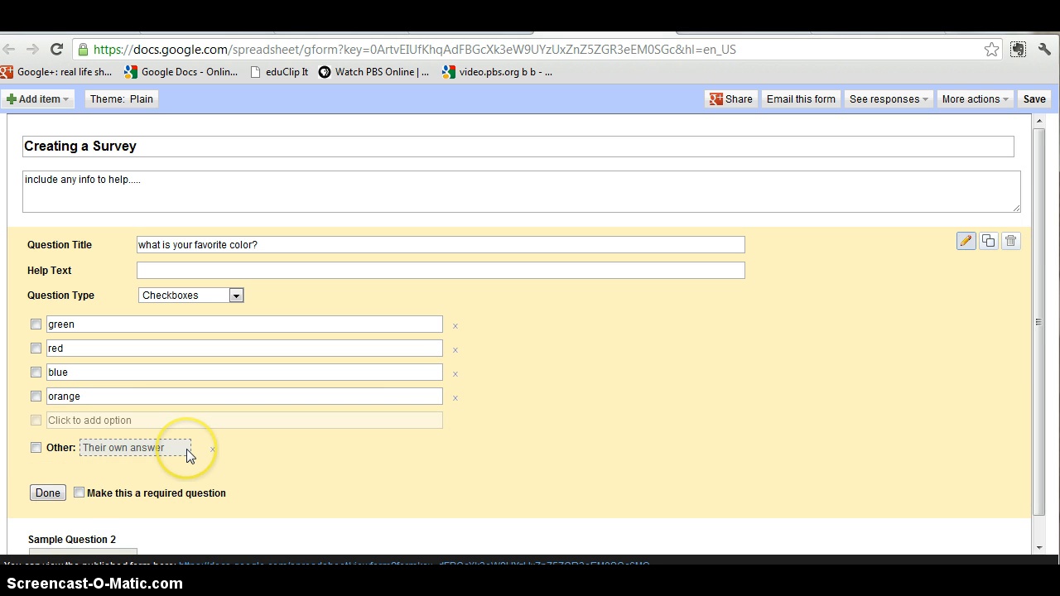
{"action": "left_click", "coordinate": [79, 494]}
{"action": "left_click", "coordinate": [47, 493]}
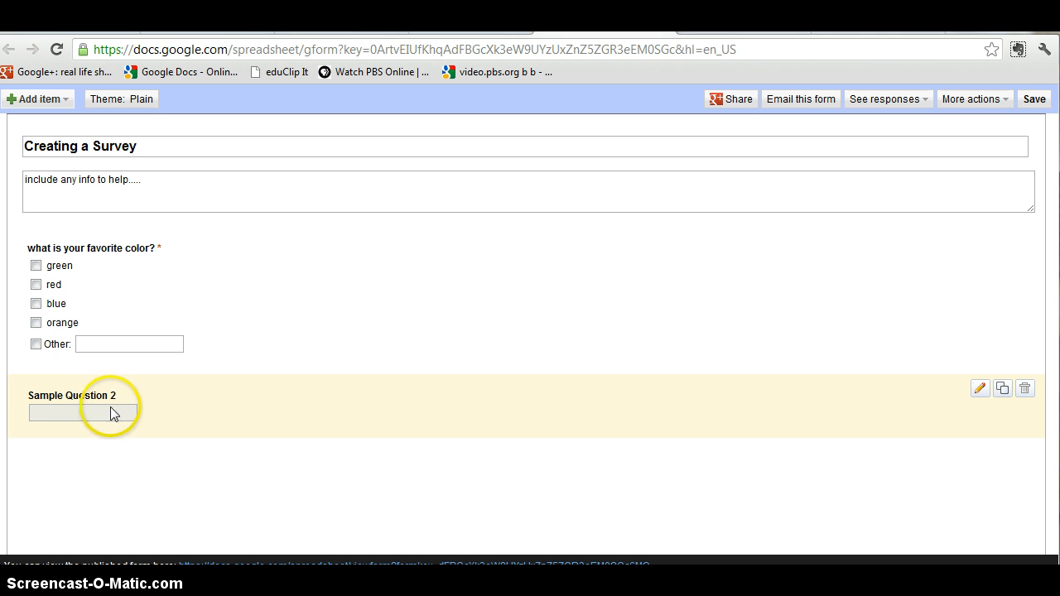
- Retitle the second sample question "What is your favorite movie and why?"
{"action": "left_click", "coordinate": [980, 390]}
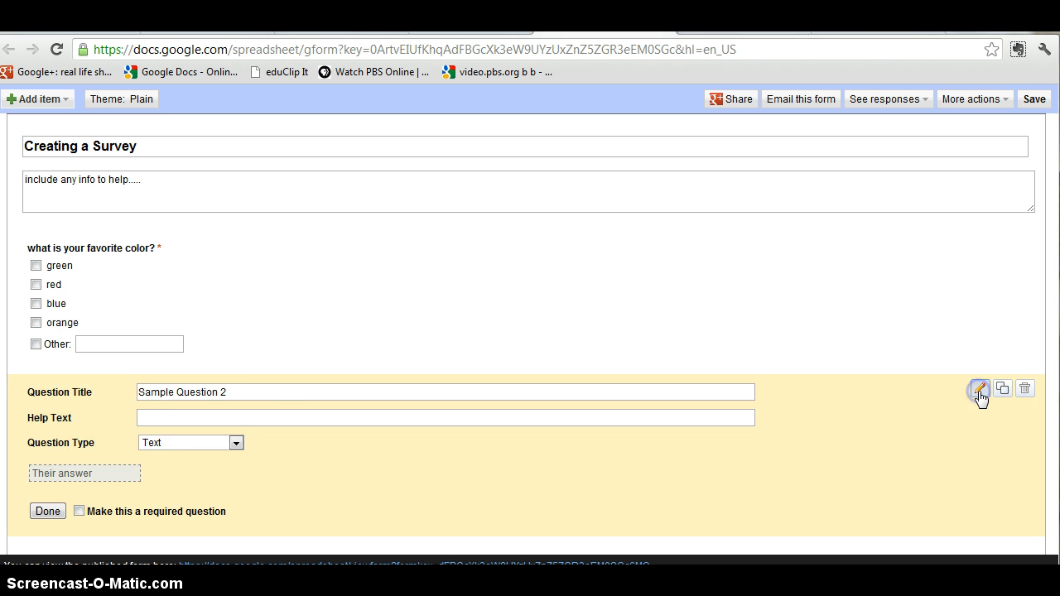
{"action": "left_click", "coordinate": [236, 390]}
{"action": "key", "text": "BackSpace"}
{"action": "key", "text": "BackSpace"}
{"action": "key", "text": "BackSpace"}
{"action": "key", "text": "BackSpace"}
{"action": "key", "text": "BackSpace"}
{"action": "key", "text": "BackSpace"}
{"action": "key", "text": "BackSpace"}
{"action": "key", "text": "BackSpace"}
{"action": "key", "text": "BackSpace"}
{"action": "key", "text": "BackSpace"}
{"action": "key", "text": "BackSpace"}
{"action": "key", "text": "BackSpace"}
{"action": "key", "text": "BackSpace"}
{"action": "key", "text": "BackSpace"}
{"action": "key", "text": "BackSpace"}
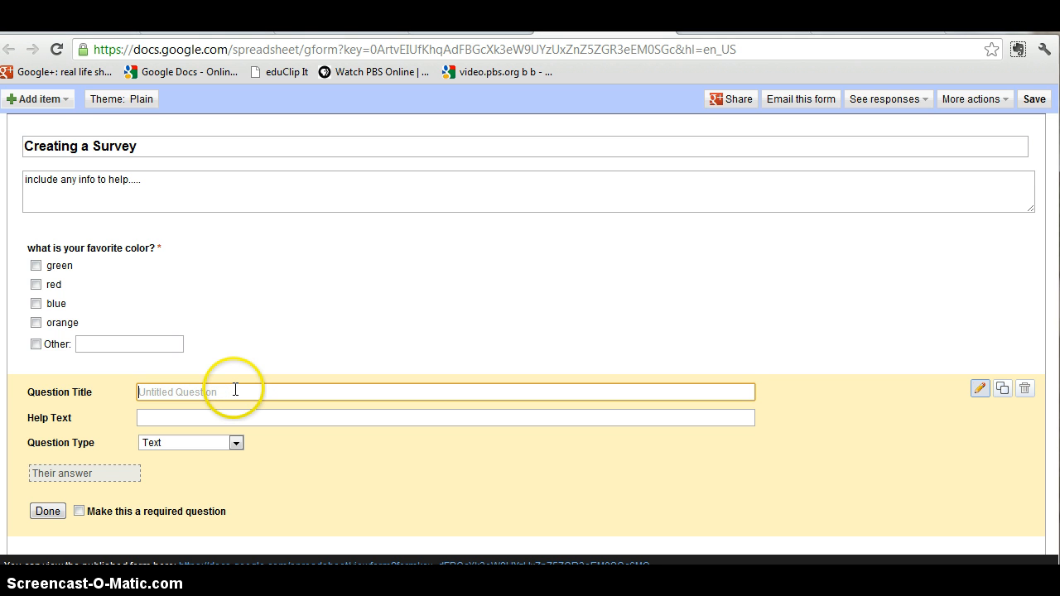
{"action": "type", "text": "What is your favorite movie and why?"}
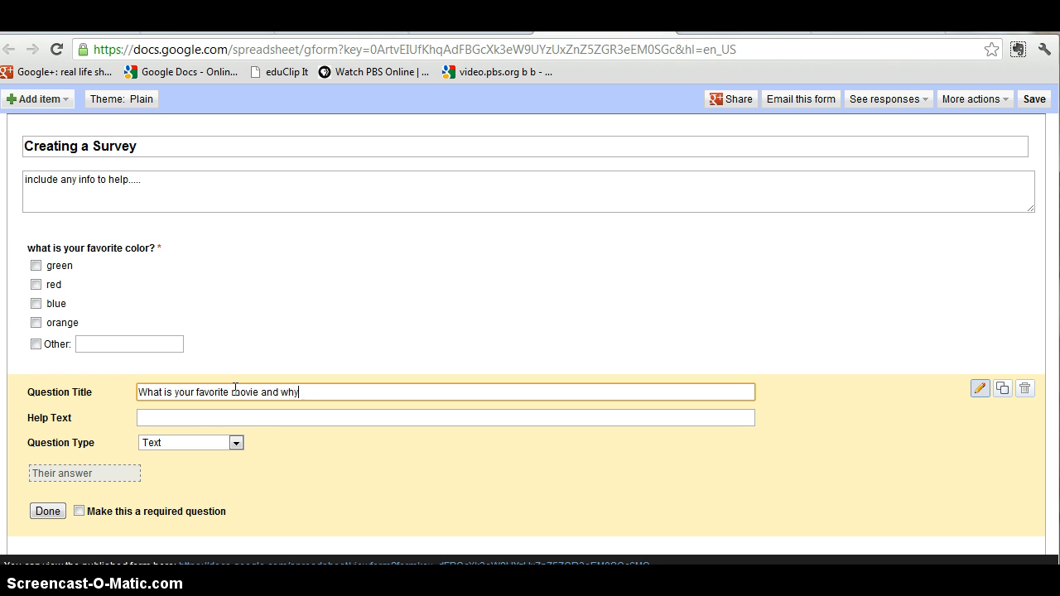
- Set the movie question's type to Paragraph text and finish editing it
{"action": "left_click", "coordinate": [236, 443]}
{"action": "left_click", "coordinate": [176, 469]}
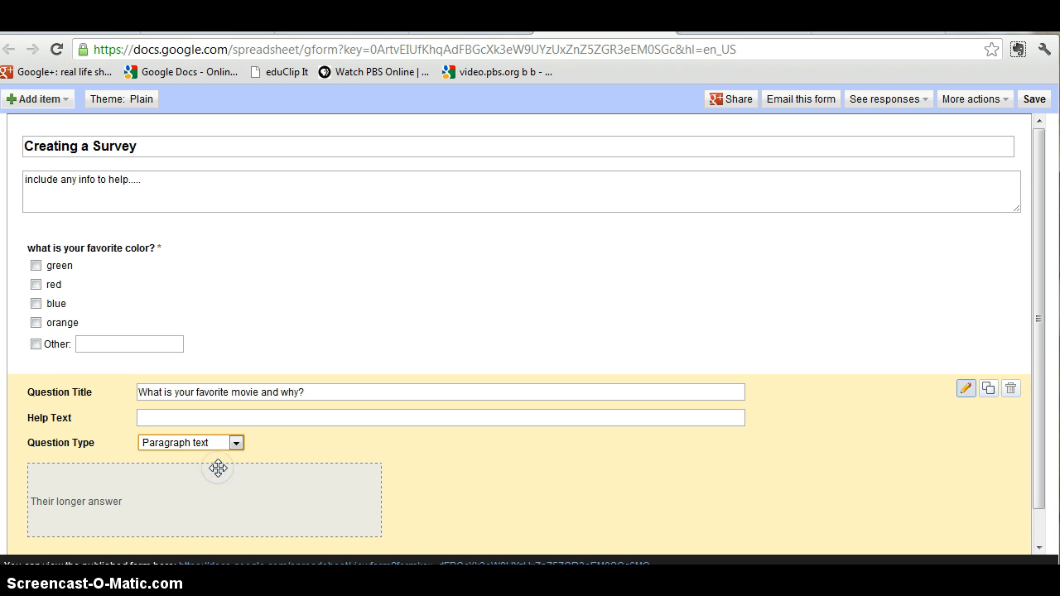
{"action": "left_click_drag", "start_coordinate": [1039, 387], "coordinate": [1033, 461]}
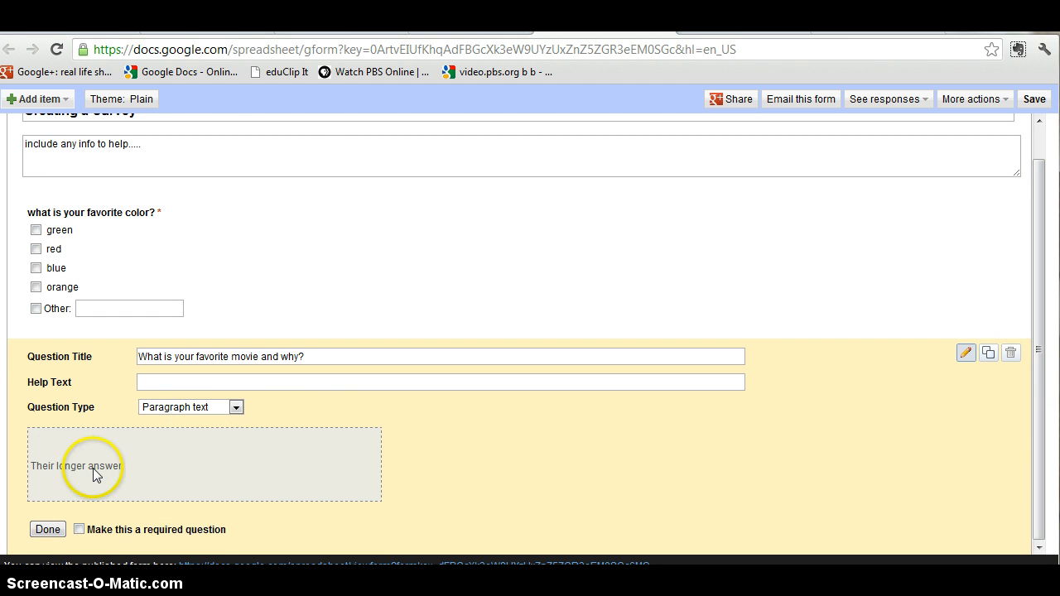
{"action": "left_click", "coordinate": [48, 530]}
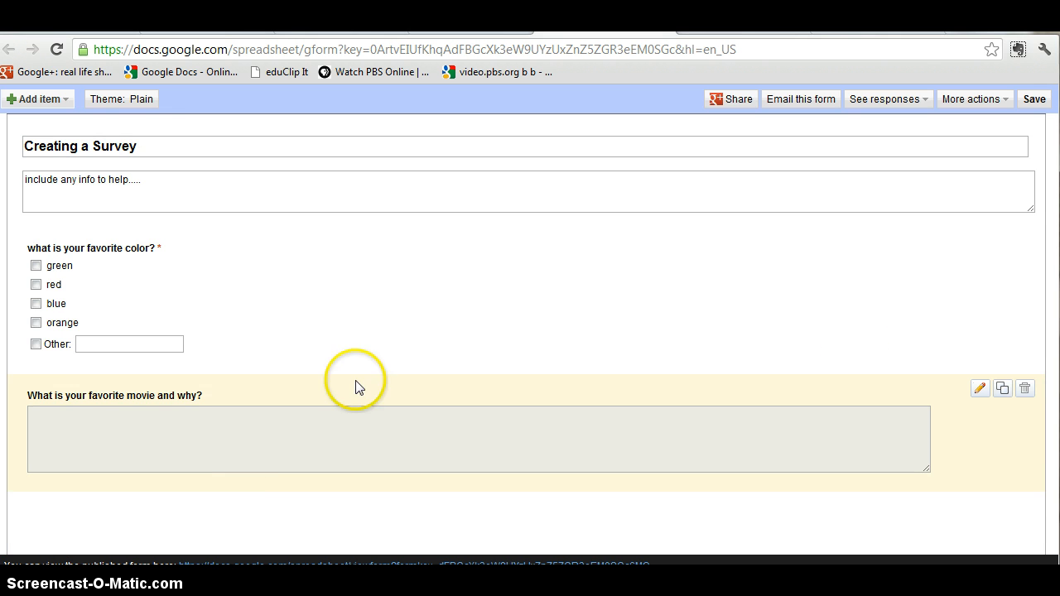
- Add a Scale question titled "rate how much you enjoy commuting"
{"action": "left_click", "coordinate": [60, 100]}
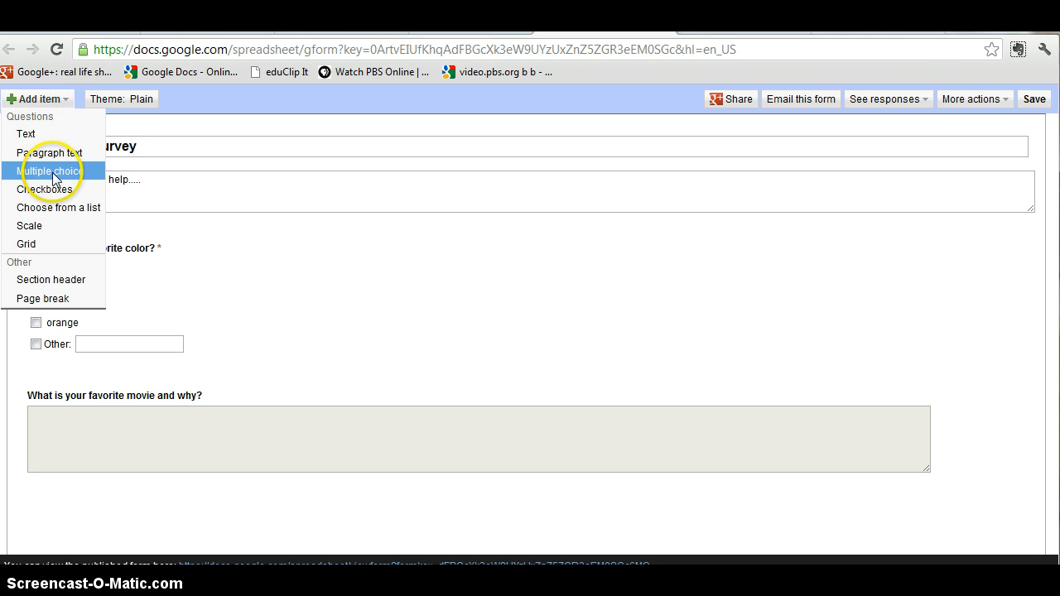
{"action": "left_click", "coordinate": [39, 225]}
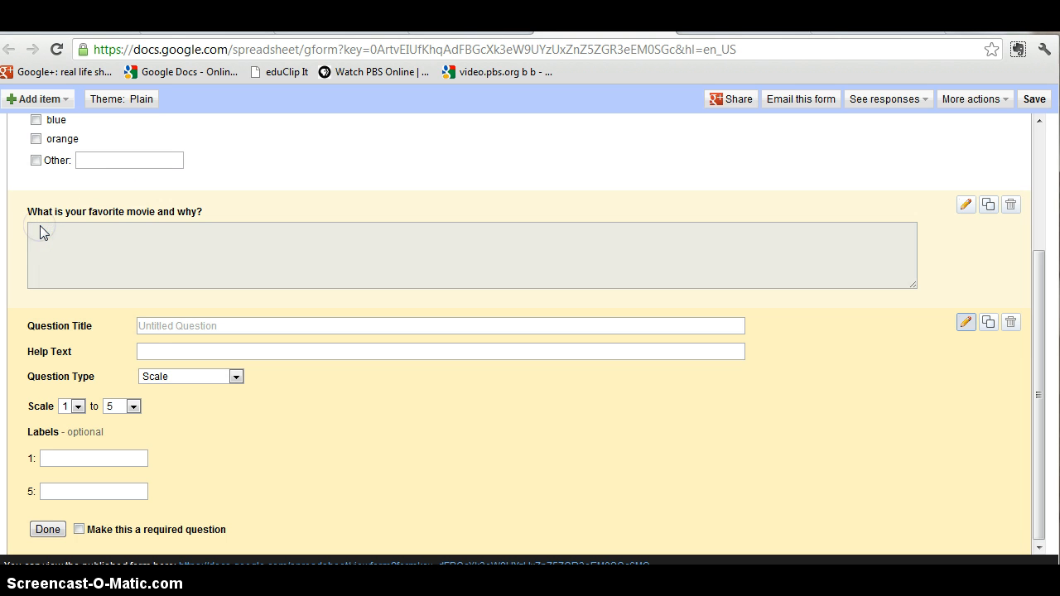
{"action": "left_click", "coordinate": [189, 327]}
{"action": "type", "text": "r"}
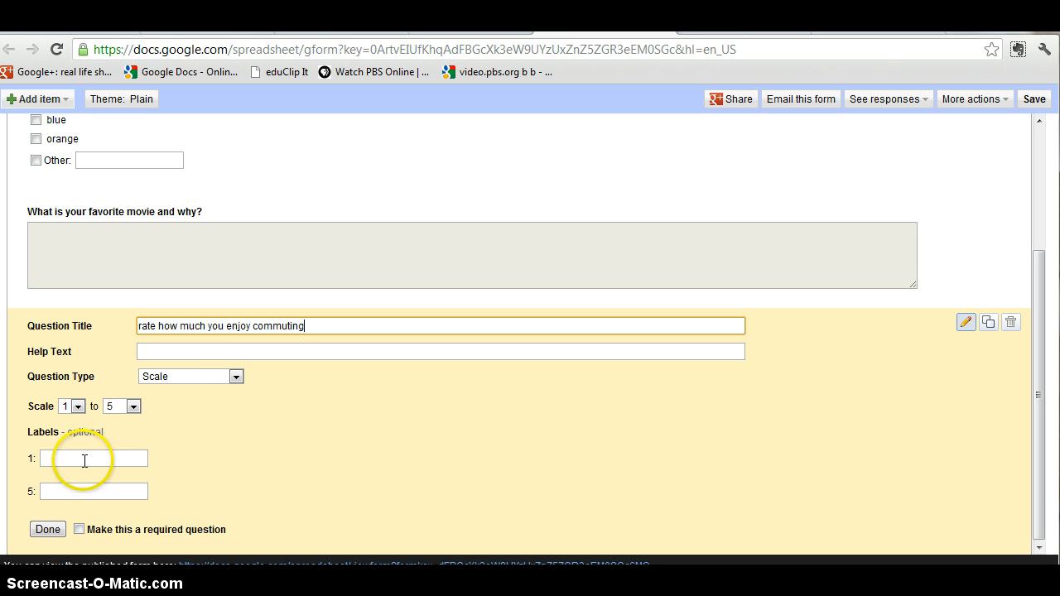
- Set the commuting question's scale to 1 to 3, label the ends "hate it" and "love it", and finish the question
{"action": "left_click", "coordinate": [133, 407]}
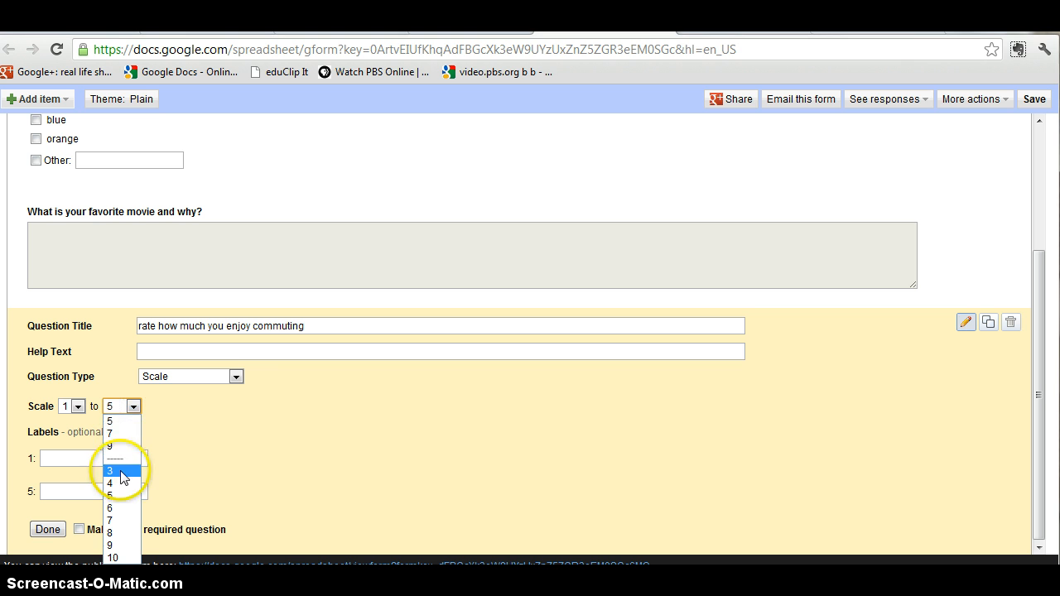
{"action": "left_click", "coordinate": [120, 470]}
{"action": "left_click", "coordinate": [89, 458]}
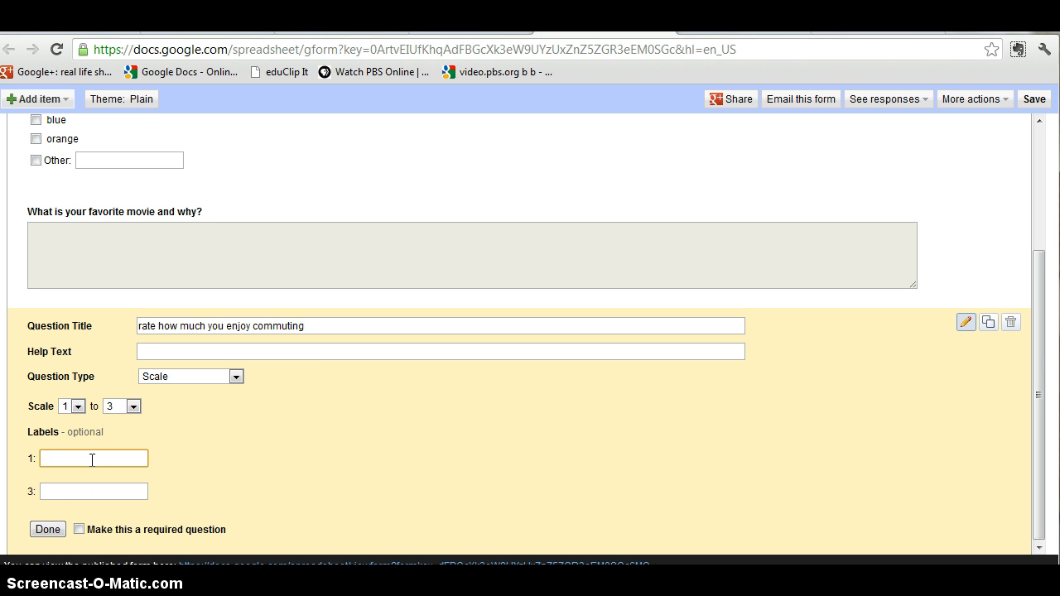
{"action": "type", "text": "hate it"}
{"action": "left_click", "coordinate": [75, 491]}
{"action": "type", "text": "love it"}
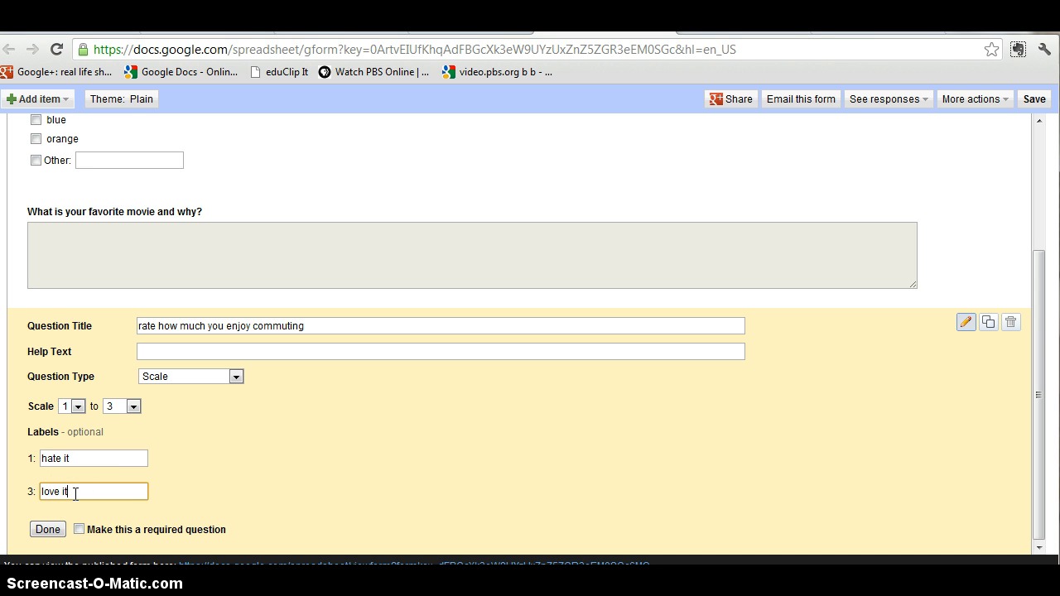
{"action": "left_click", "coordinate": [47, 530]}
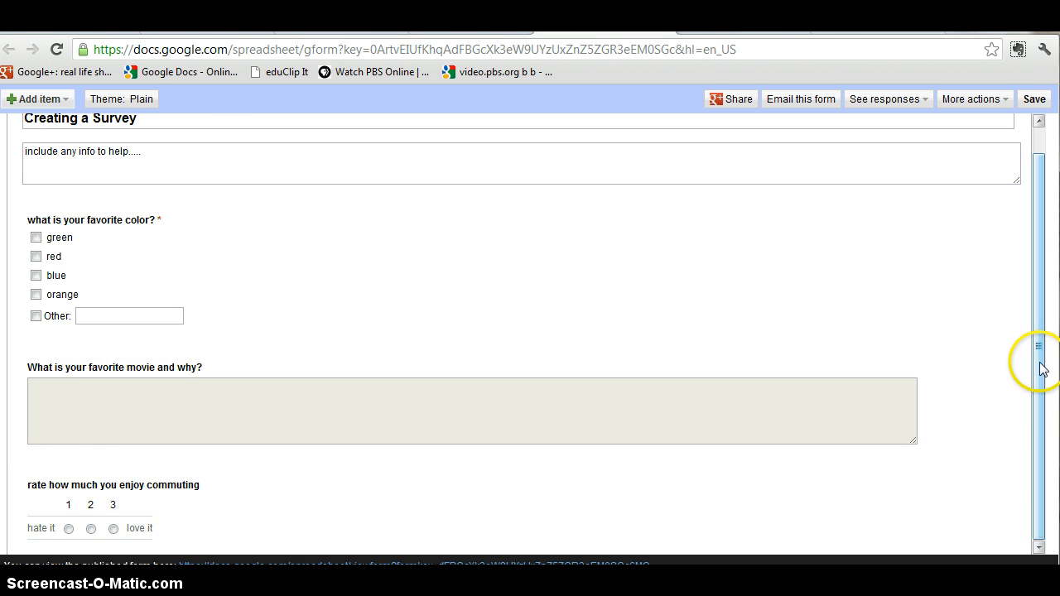
{"action": "left_click_drag", "start_coordinate": [1040, 358], "coordinate": [1035, 320]}
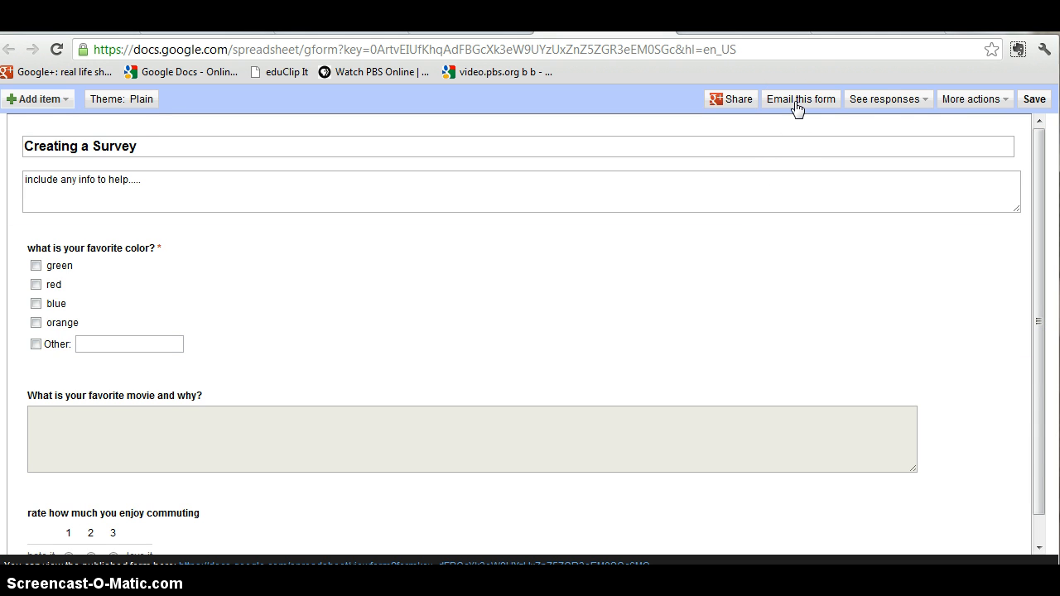
{"action": "left_click", "coordinate": [911, 102]}
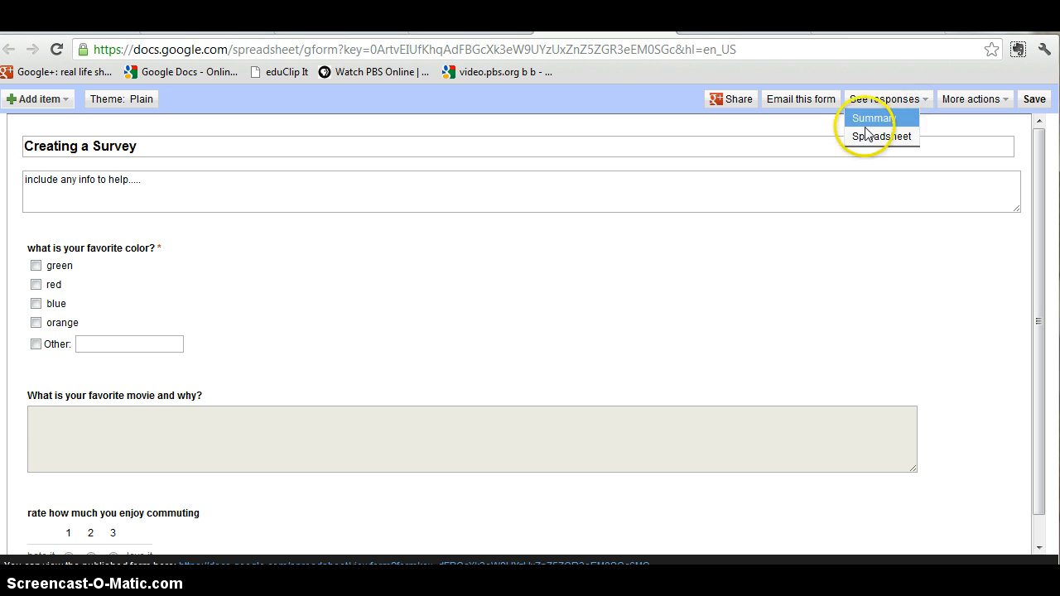
{"action": "left_click", "coordinate": [865, 262]}
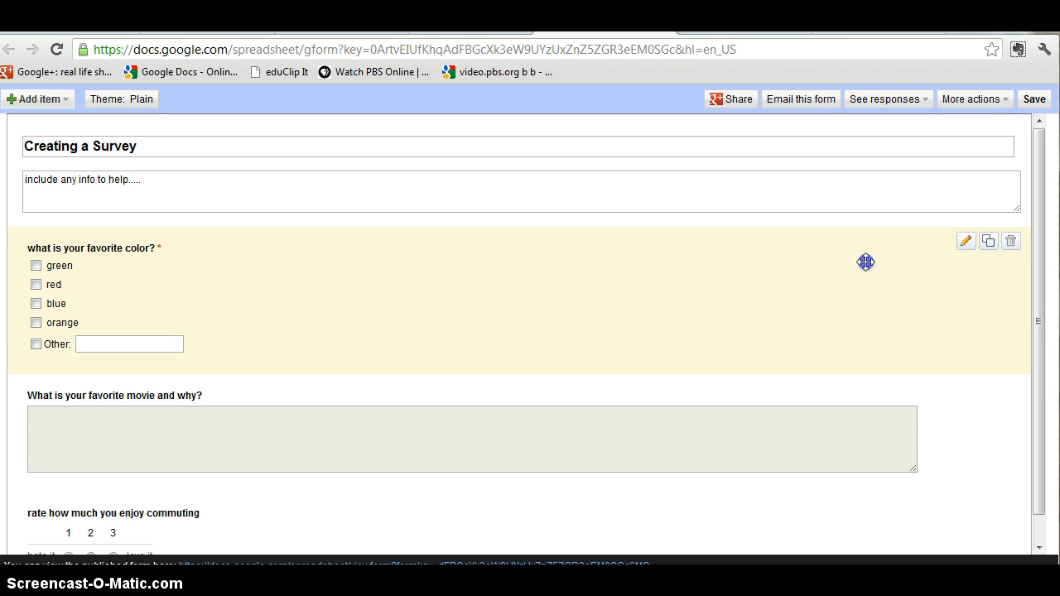
- Save the survey form
{"action": "left_click", "coordinate": [1005, 101]}
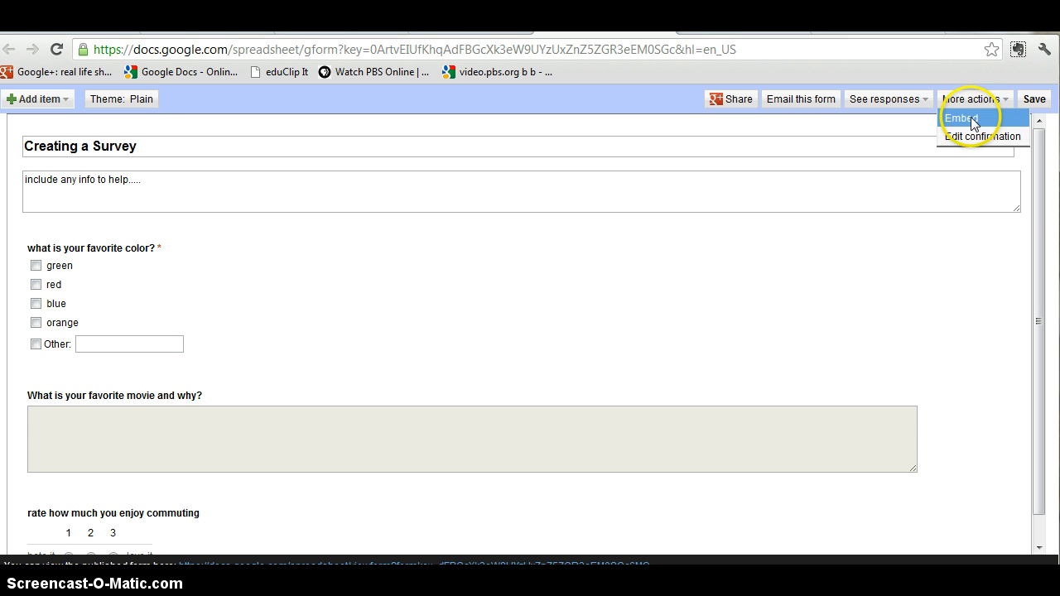
{"action": "left_click", "coordinate": [902, 259]}
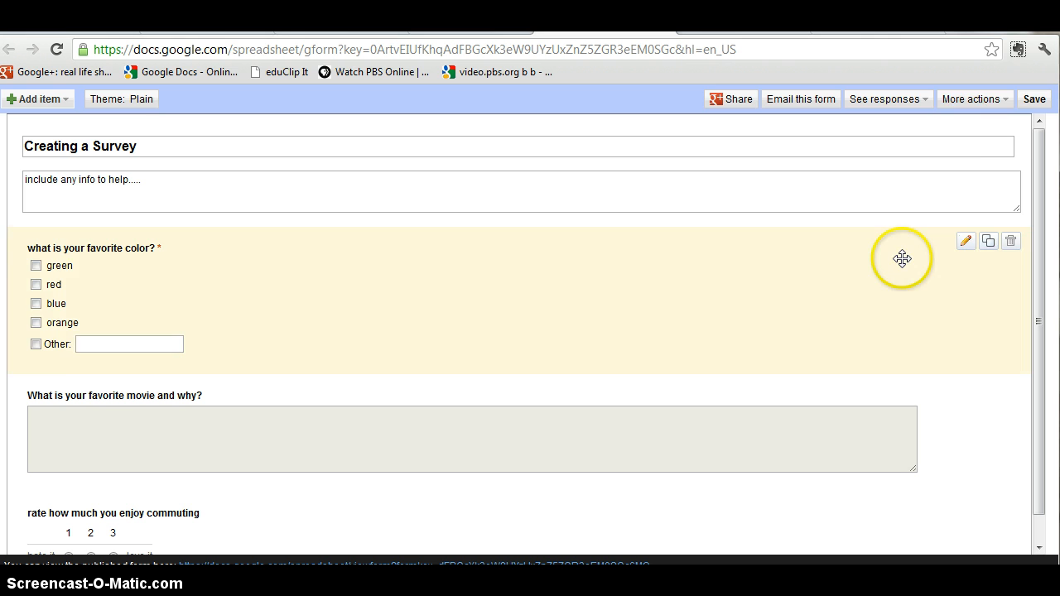
{"action": "left_click", "coordinate": [1035, 100]}
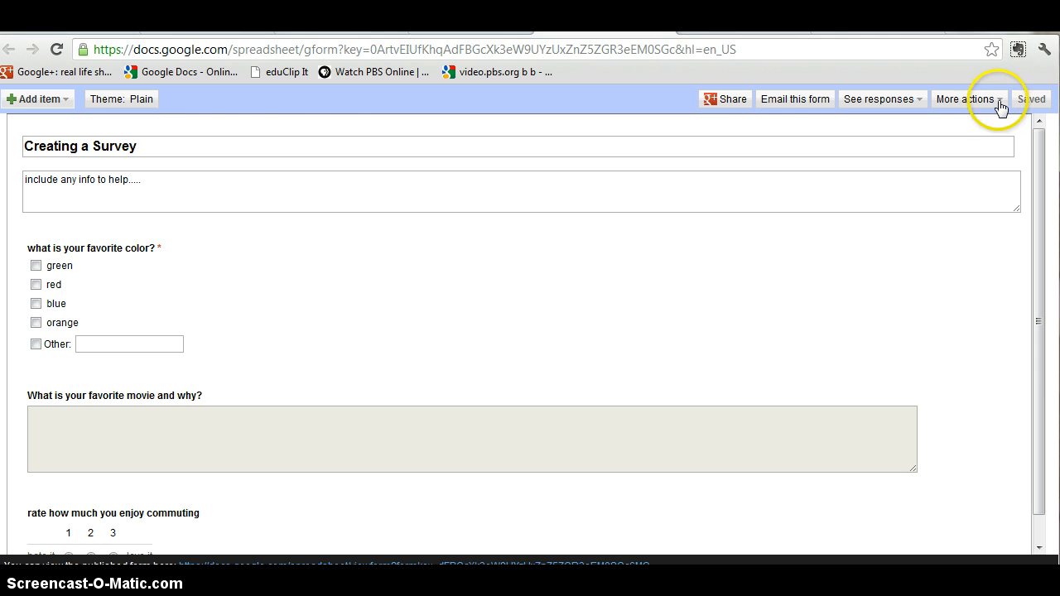
- Open the form's embed code and copy it
{"action": "left_click", "coordinate": [999, 104]}
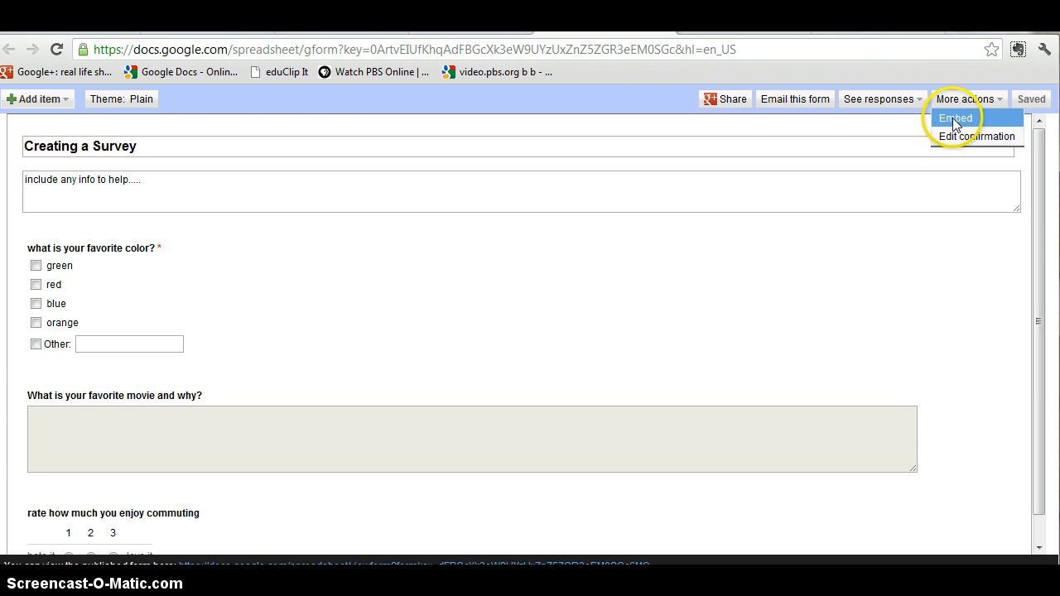
{"action": "left_click", "coordinate": [956, 119]}
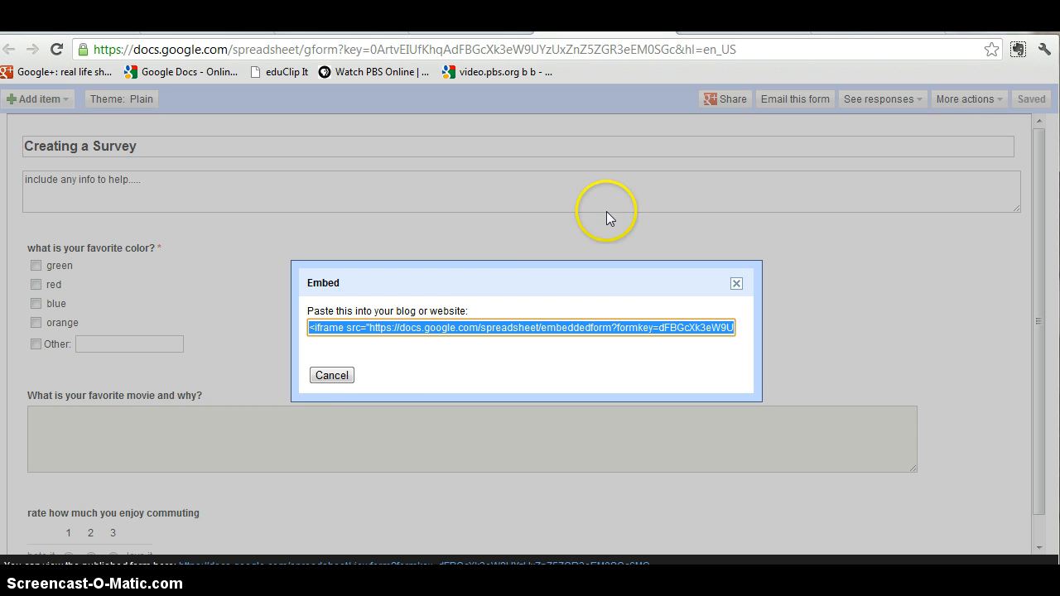
{"action": "right_click", "coordinate": [468, 329]}
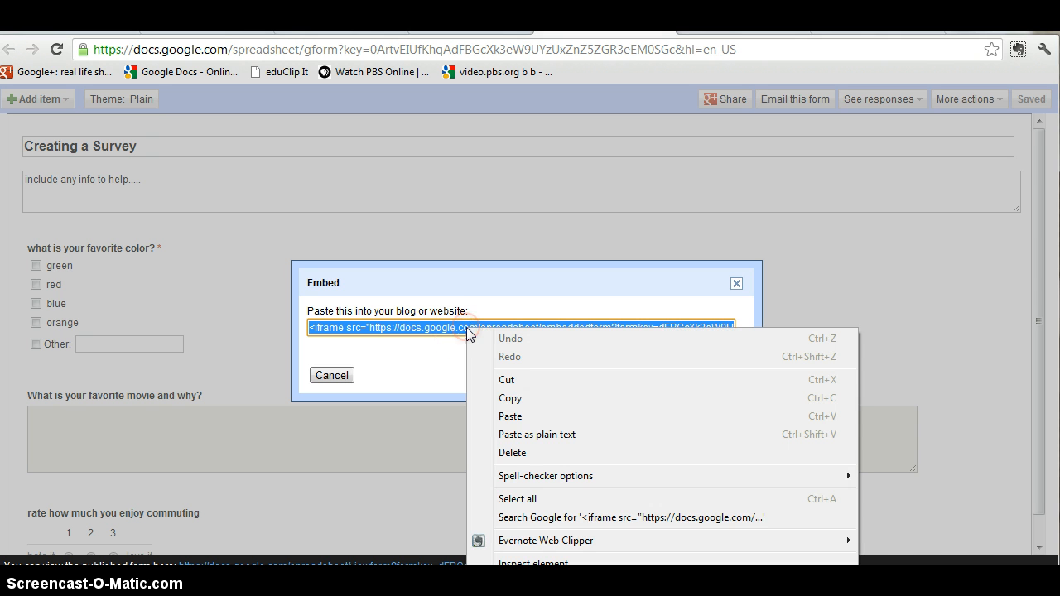
{"action": "left_click", "coordinate": [506, 398]}
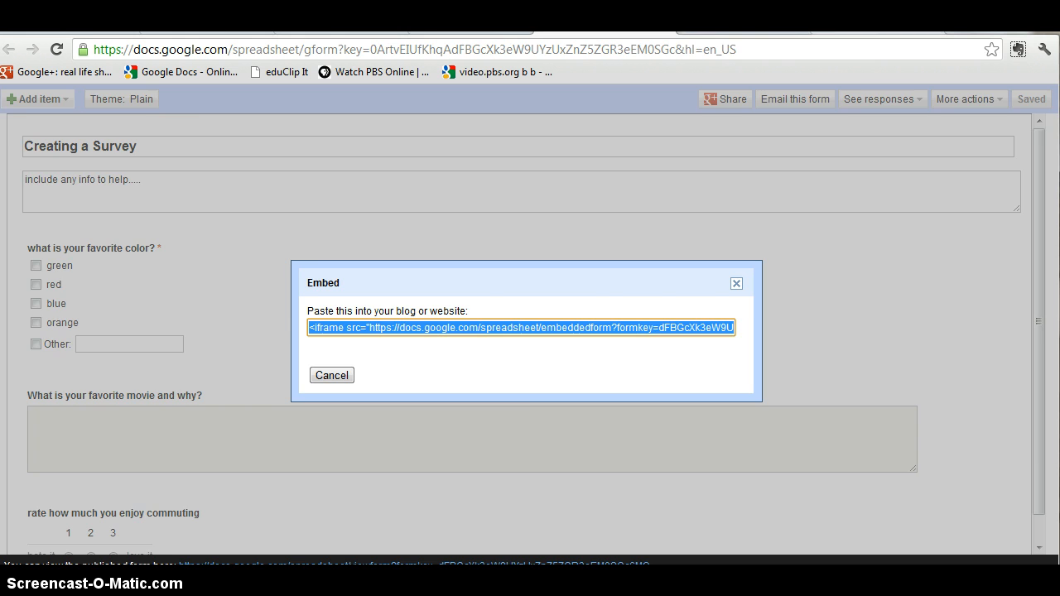
- Switch to the Blogger blog "test" and create a new post with the text "here is my new survey"
{"action": "left_click", "coordinate": [874, 33]}
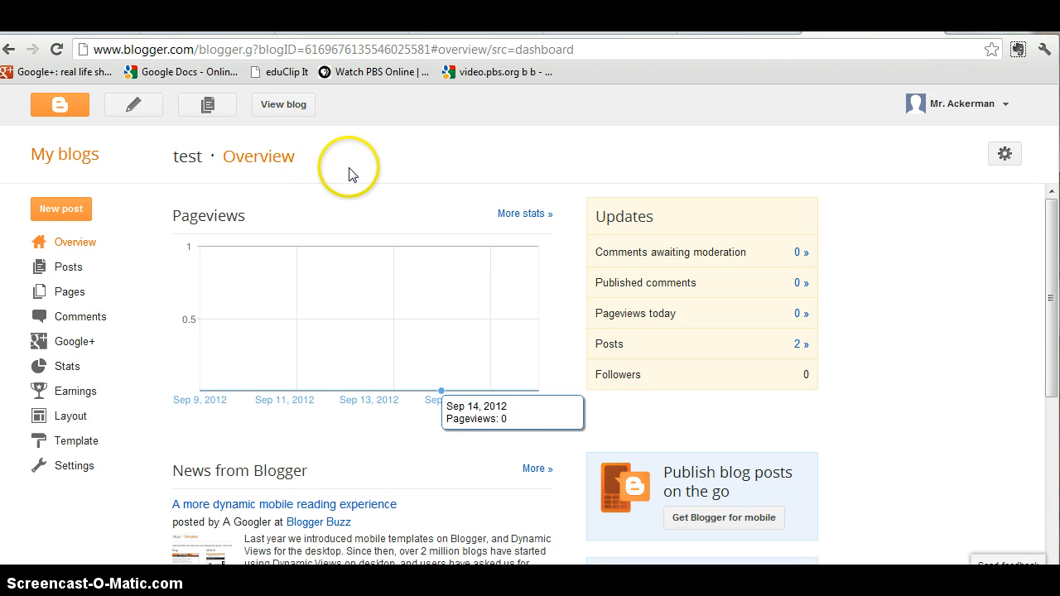
{"action": "left_click", "coordinate": [64, 216]}
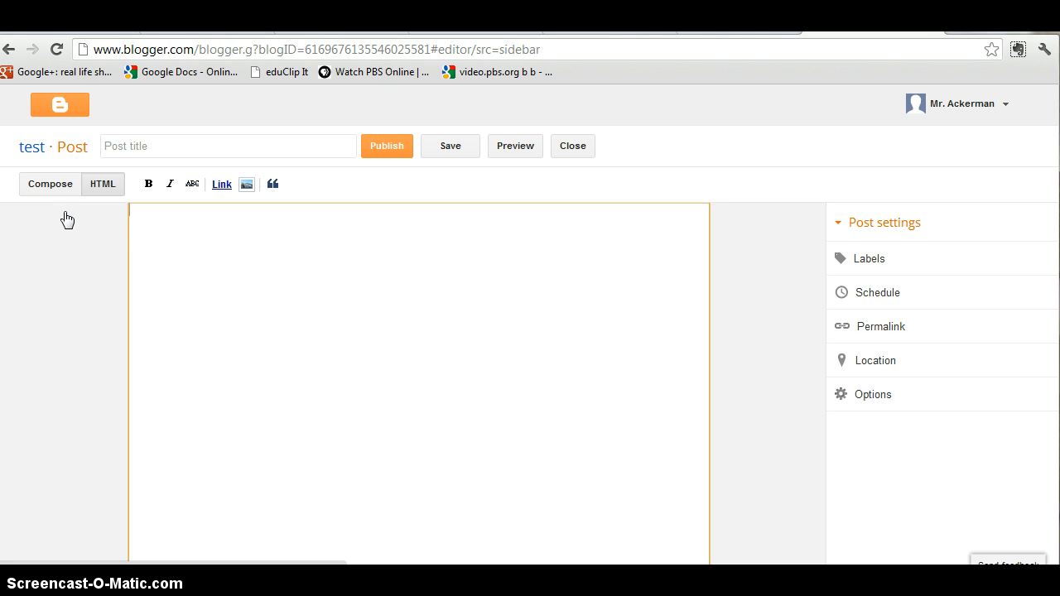
{"action": "left_click", "coordinate": [165, 218]}
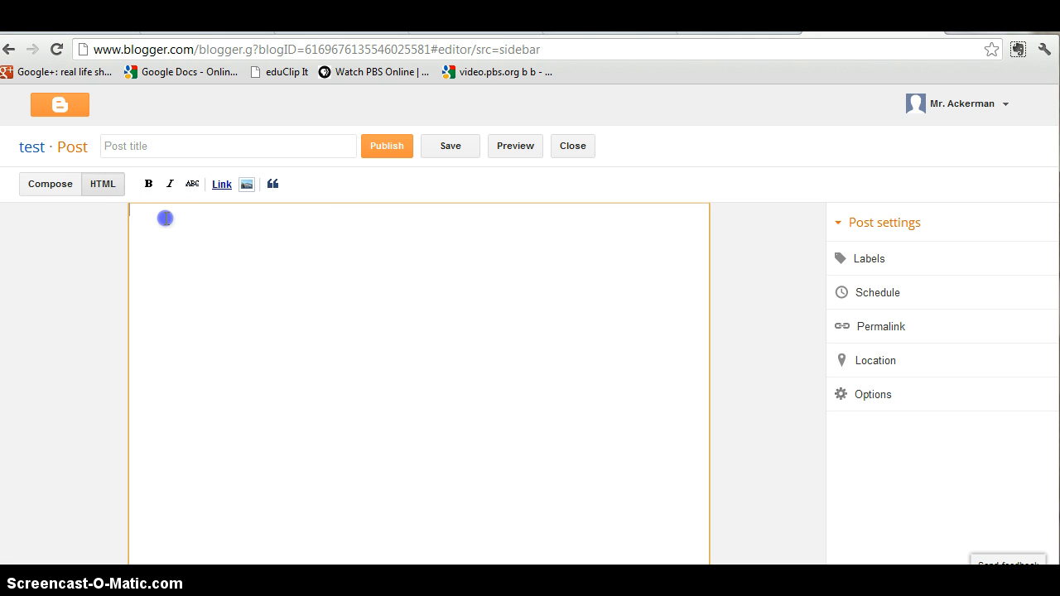
{"action": "type", "text": "here is my n"}
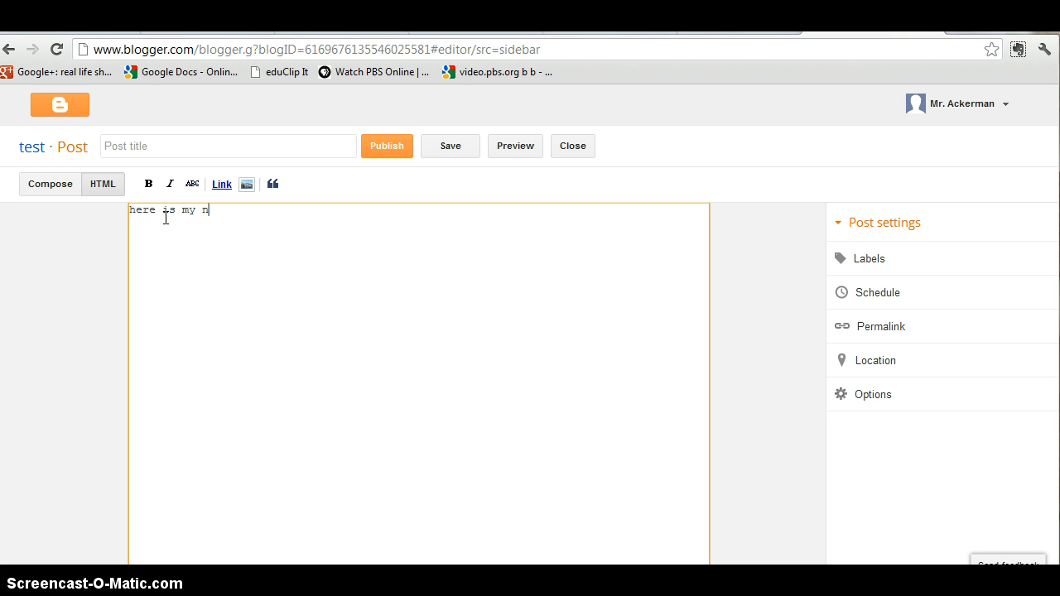
{"action": "type", "text": "ew survey"}
- Paste the form's embed code as HTML on the line below the post's intro text
{"action": "left_click", "coordinate": [105, 187]}
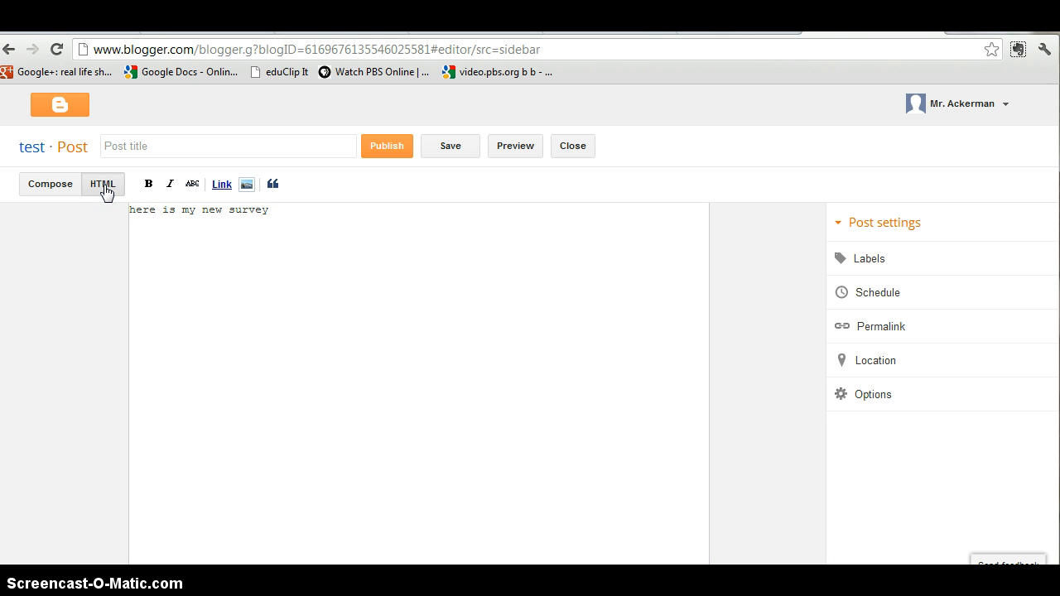
{"action": "left_click", "coordinate": [143, 236]}
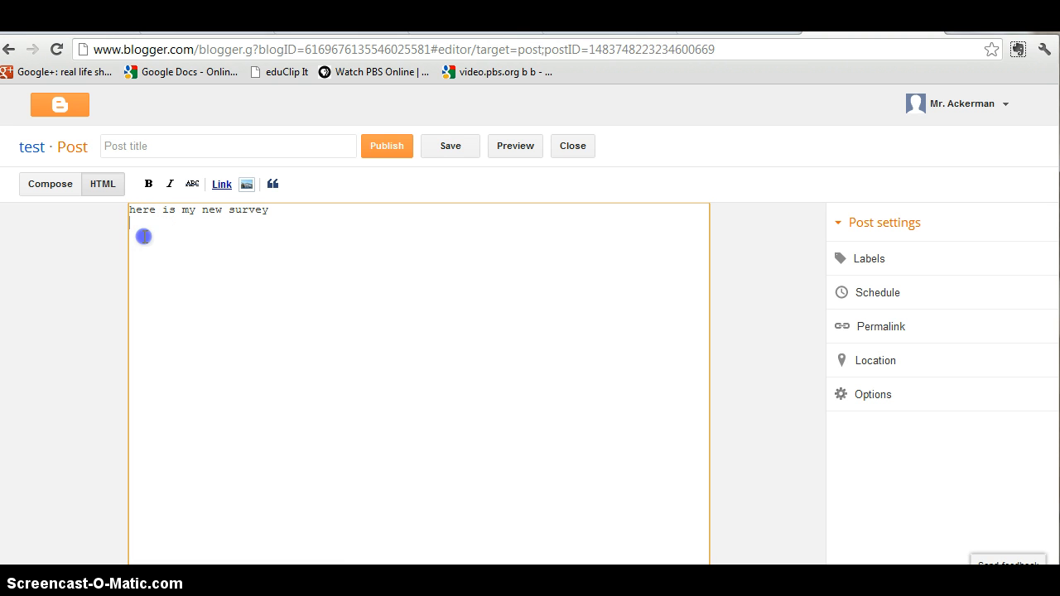
{"action": "right_click", "coordinate": [143, 237]}
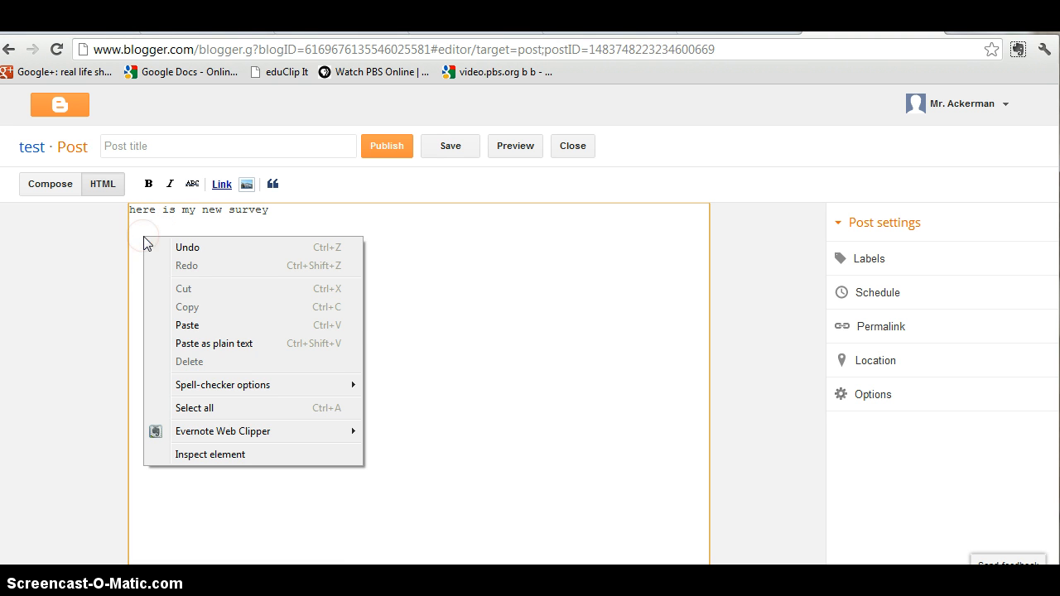
{"action": "left_click", "coordinate": [177, 324]}
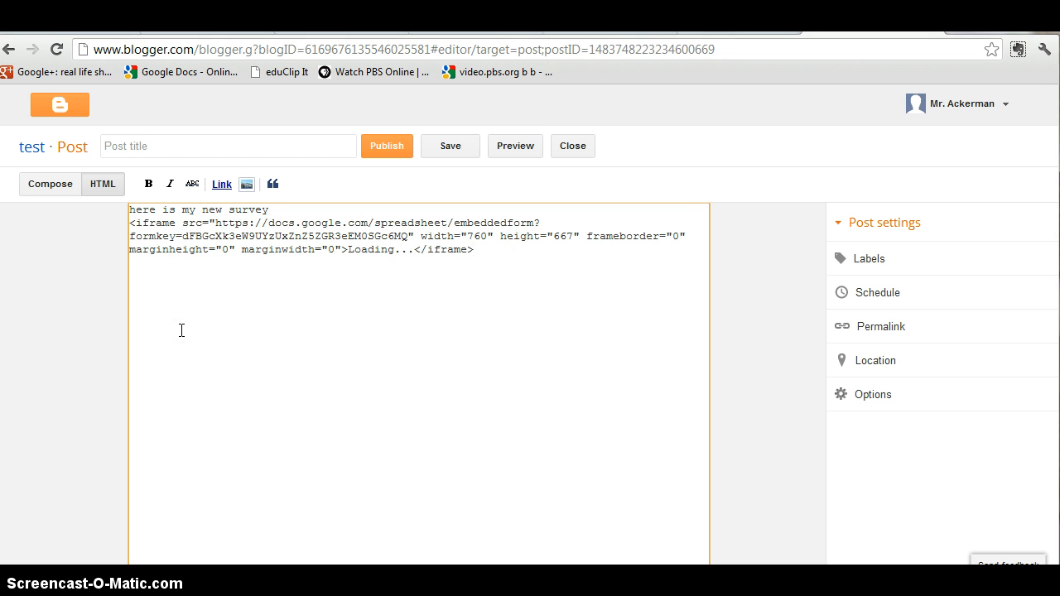
- Preview the post with the embedded survey, return to the editor and publish the post
{"action": "left_click", "coordinate": [517, 147]}
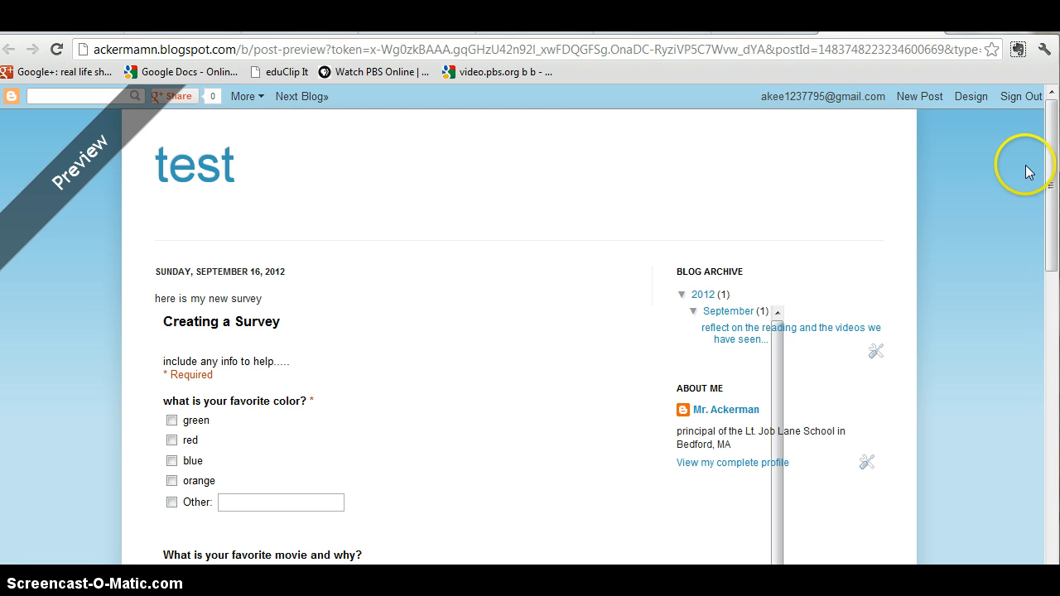
{"action": "left_click_drag", "start_coordinate": [1049, 166], "coordinate": [917, 204]}
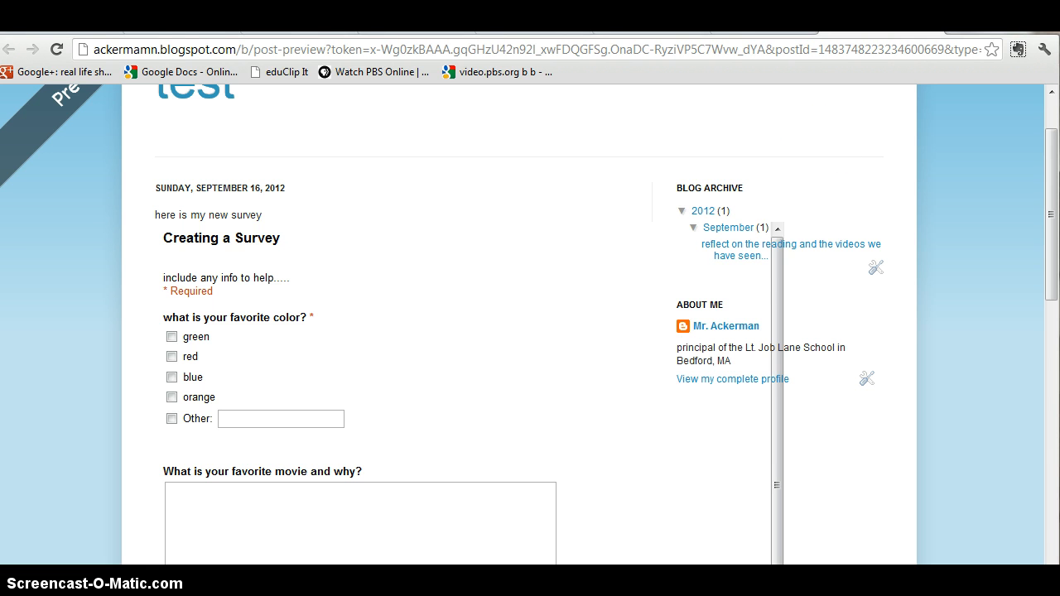
{"action": "left_click", "coordinate": [932, 28]}
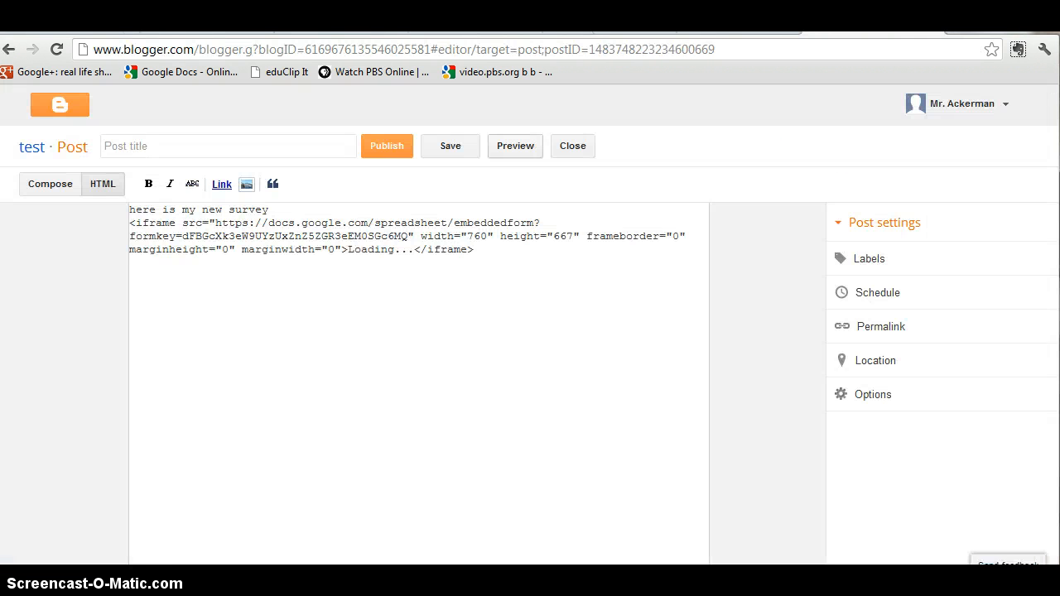
{"action": "left_click", "coordinate": [384, 147]}
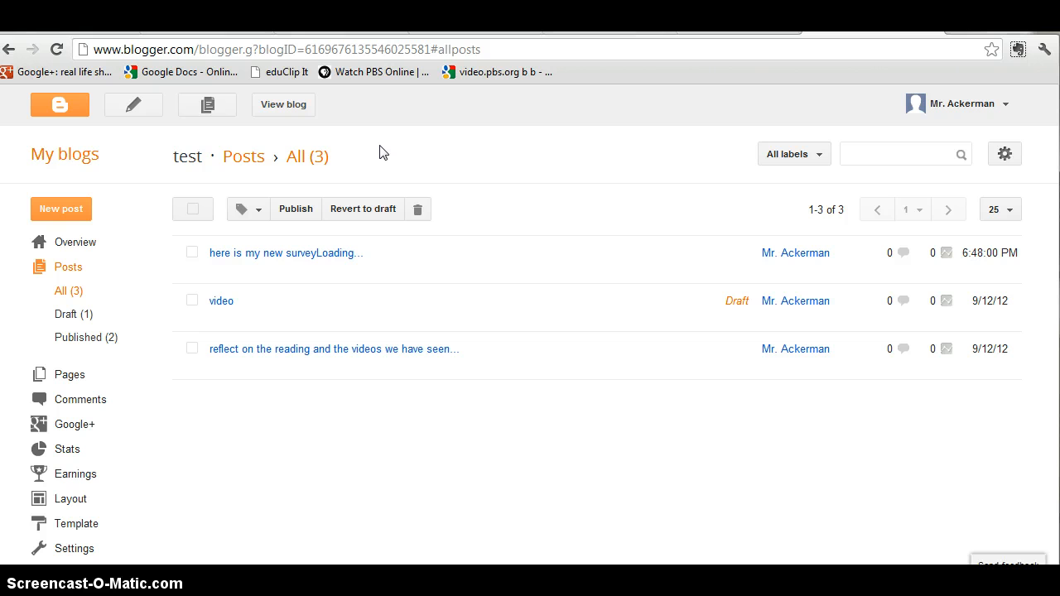
- Open the published survey post in Compose view and select green and blue for the favorite color question
{"action": "mouse_move", "coordinate": [290, 253]}
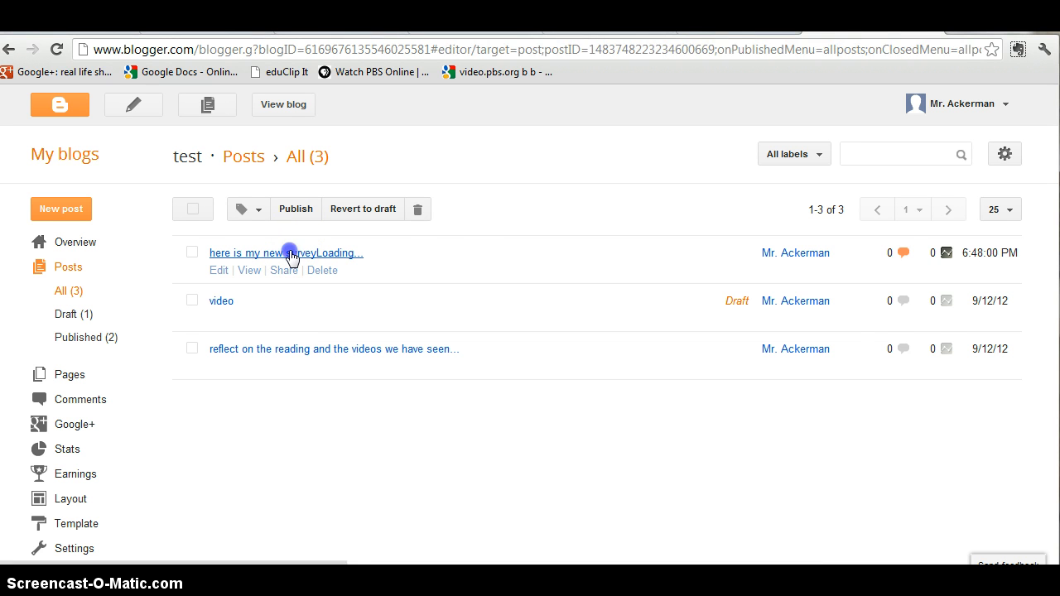
{"action": "left_click", "coordinate": [48, 199]}
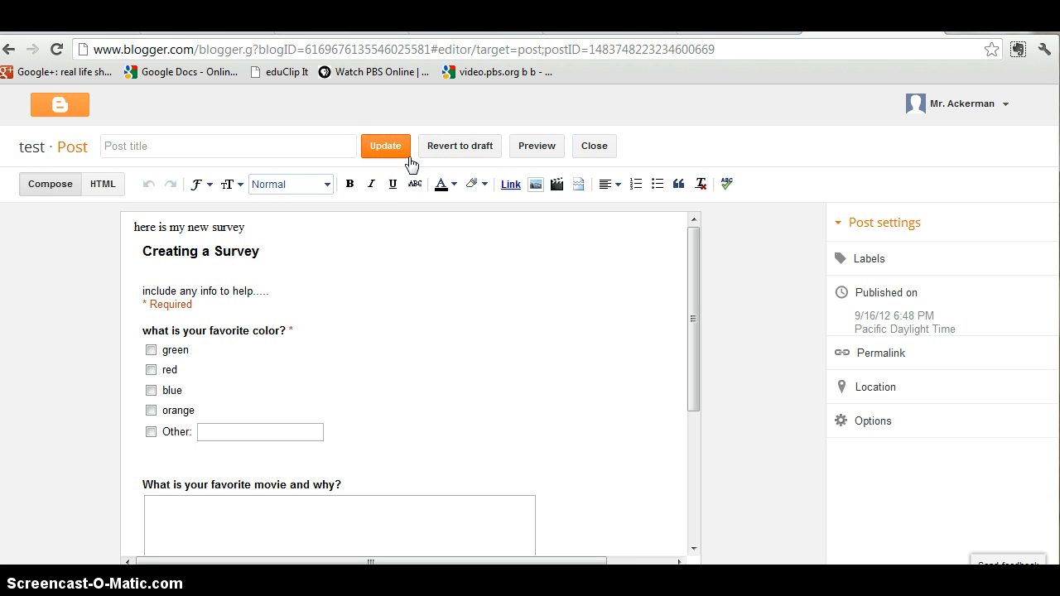
{"action": "left_click", "coordinate": [151, 350]}
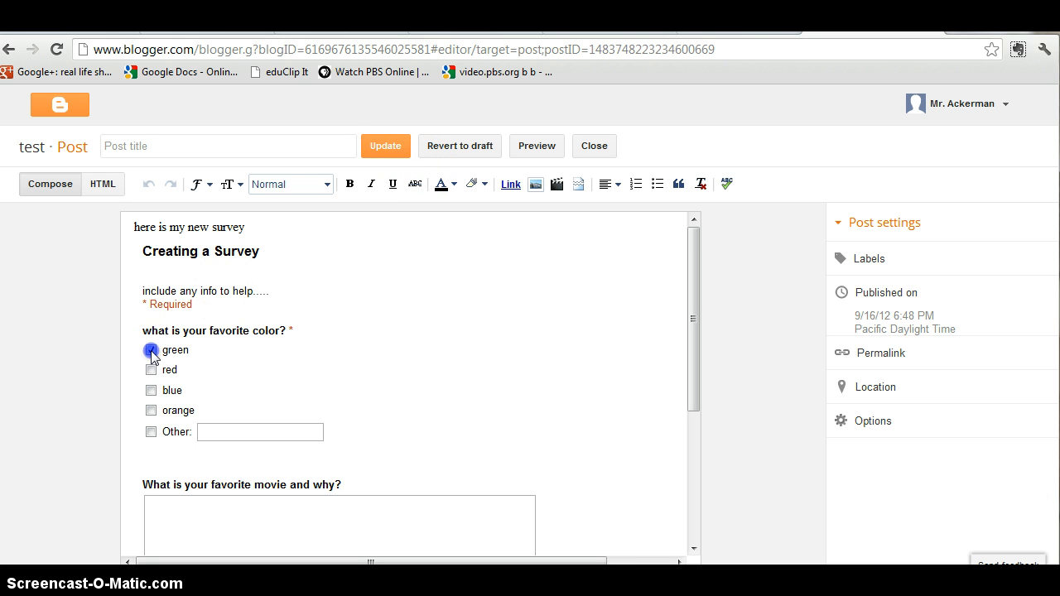
{"action": "left_click", "coordinate": [152, 392]}
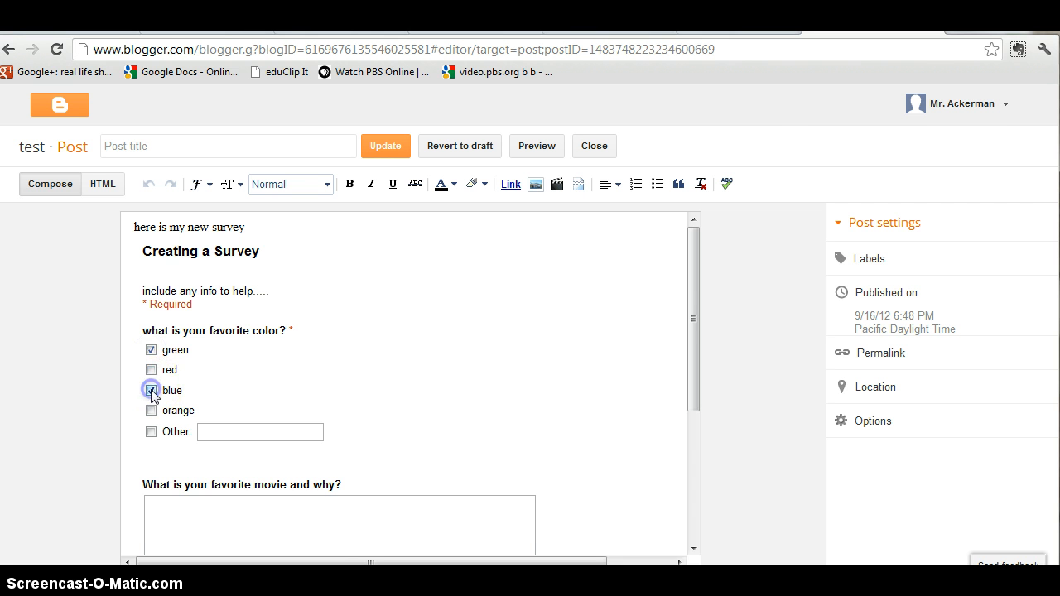
- Answer the movie question with "rocky", rate commuting as 2 and submit the embedded survey
{"action": "left_click_drag", "start_coordinate": [689, 323], "coordinate": [685, 379]}
{"action": "left_click", "coordinate": [361, 399]}
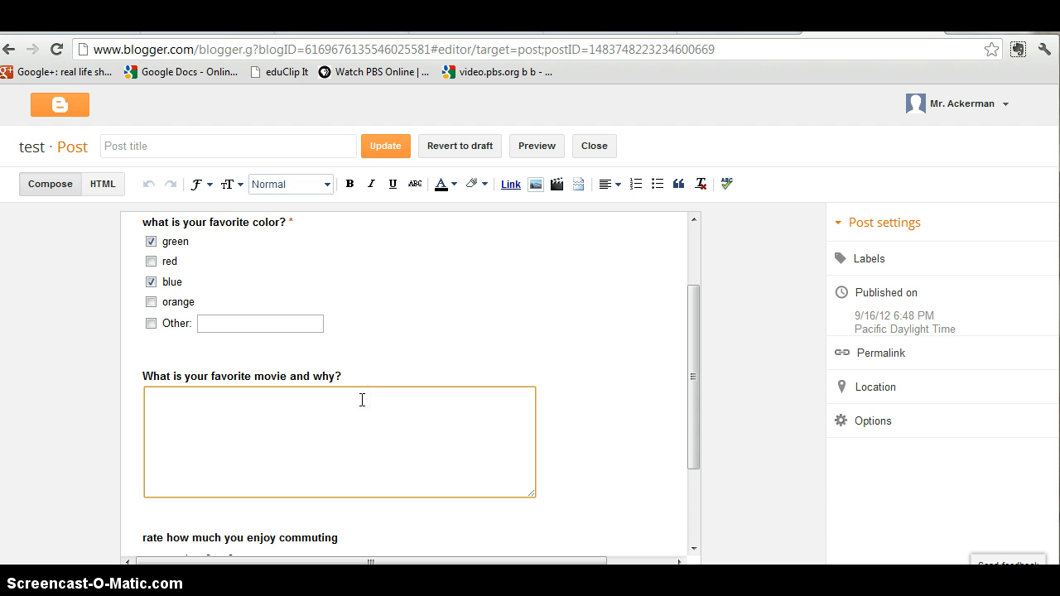
{"action": "type", "text": "rocky"}
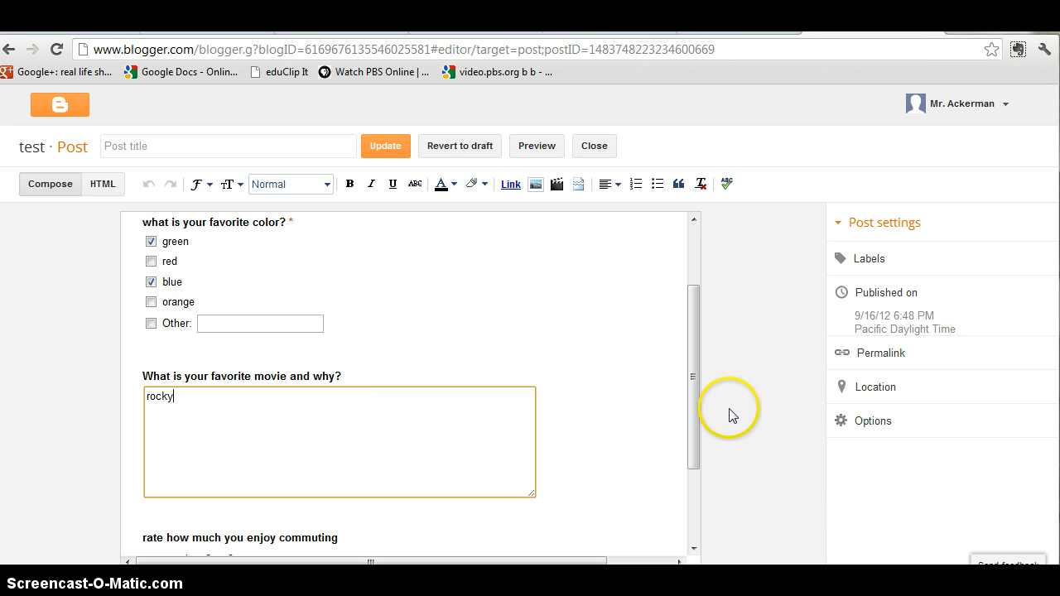
{"action": "left_click_drag", "start_coordinate": [692, 407], "coordinate": [682, 483]}
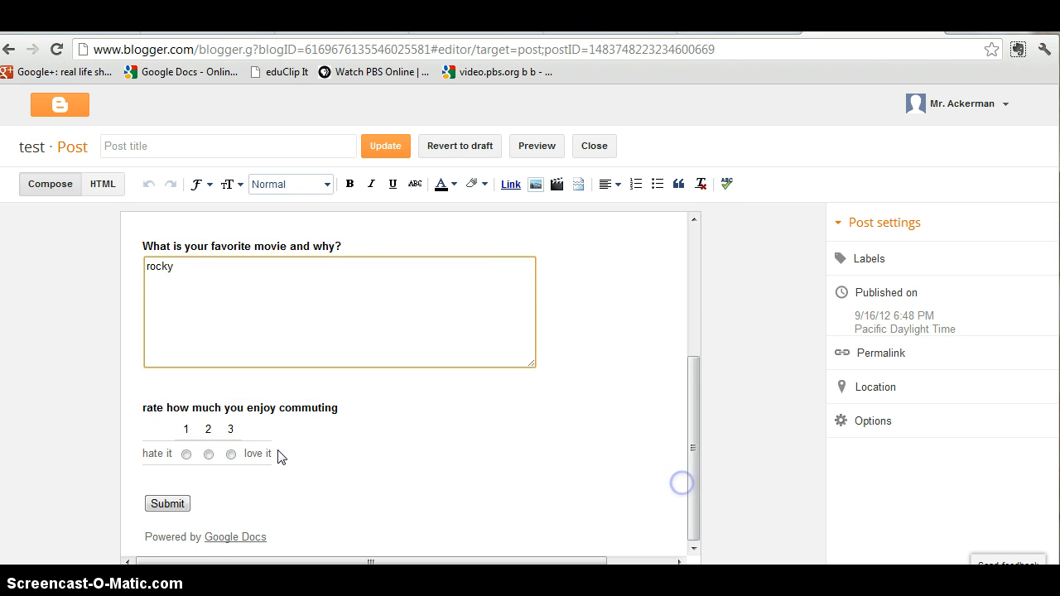
{"action": "left_click", "coordinate": [208, 454]}
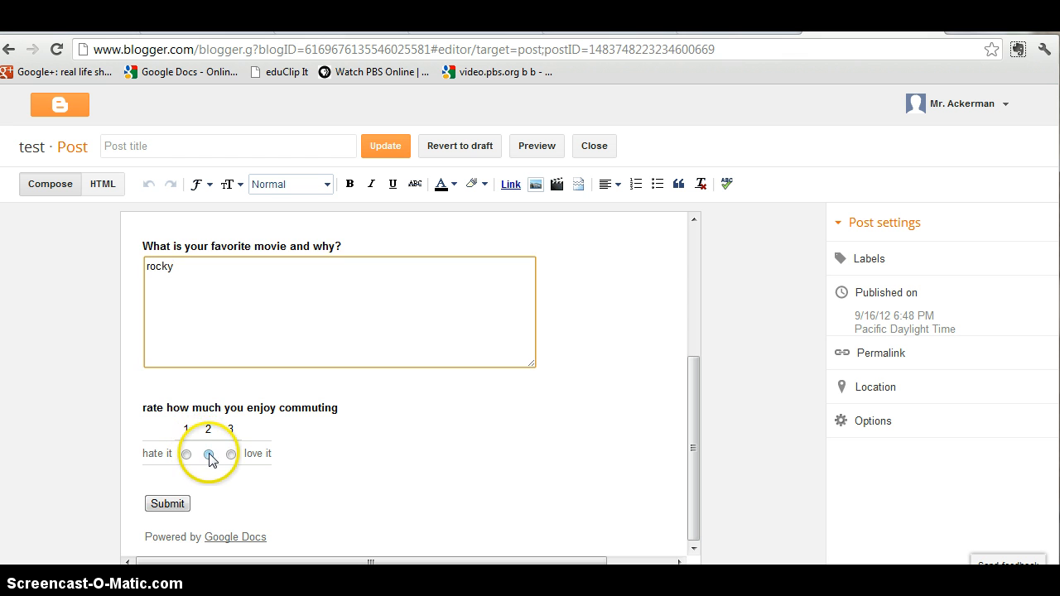
{"action": "left_click", "coordinate": [166, 503]}
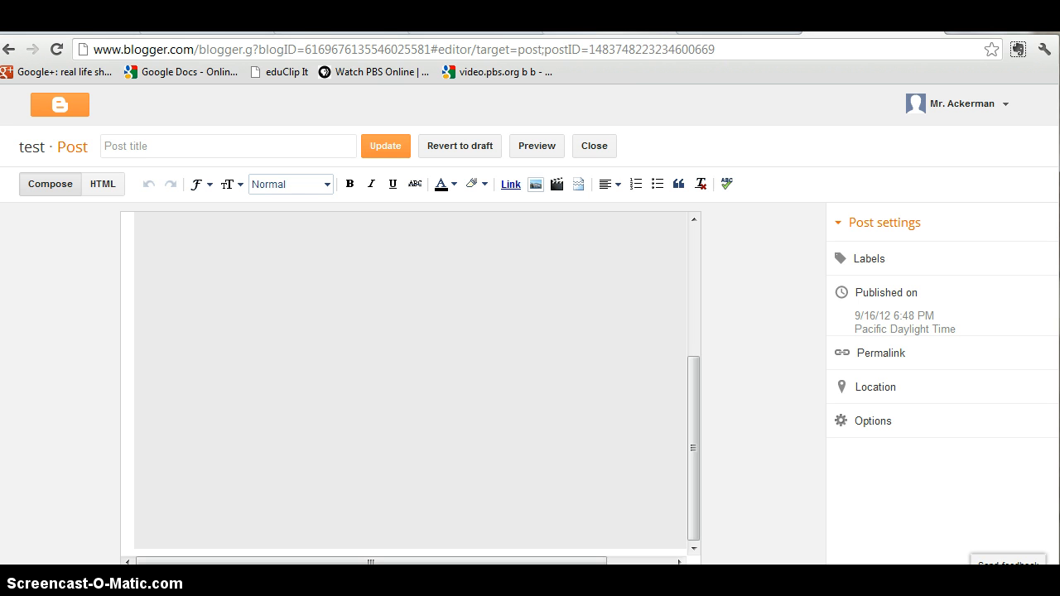
- Return to the Google Docs form, close the embed dialog and view the survey responses in the spreadsheet
{"action": "left_click", "coordinate": [605, 33]}
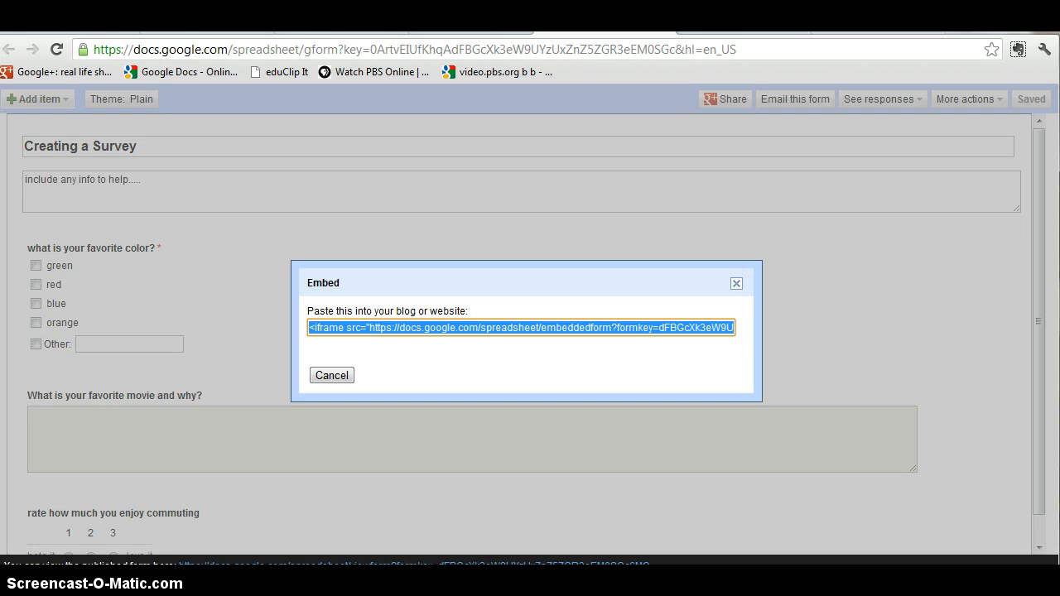
{"action": "left_click", "coordinate": [333, 376]}
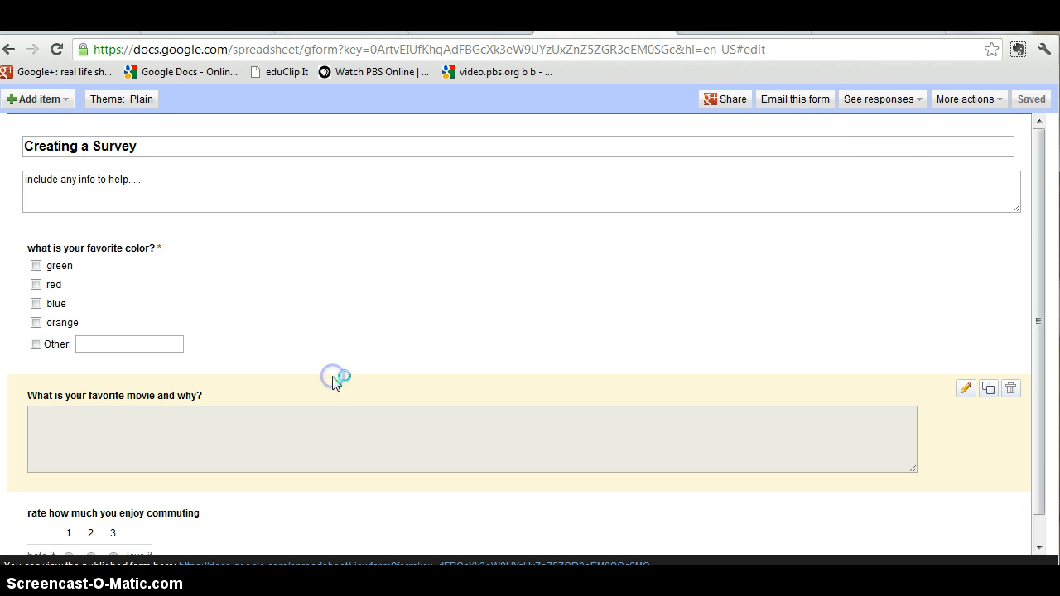
{"action": "left_click", "coordinate": [911, 100]}
{"action": "left_click", "coordinate": [884, 137]}
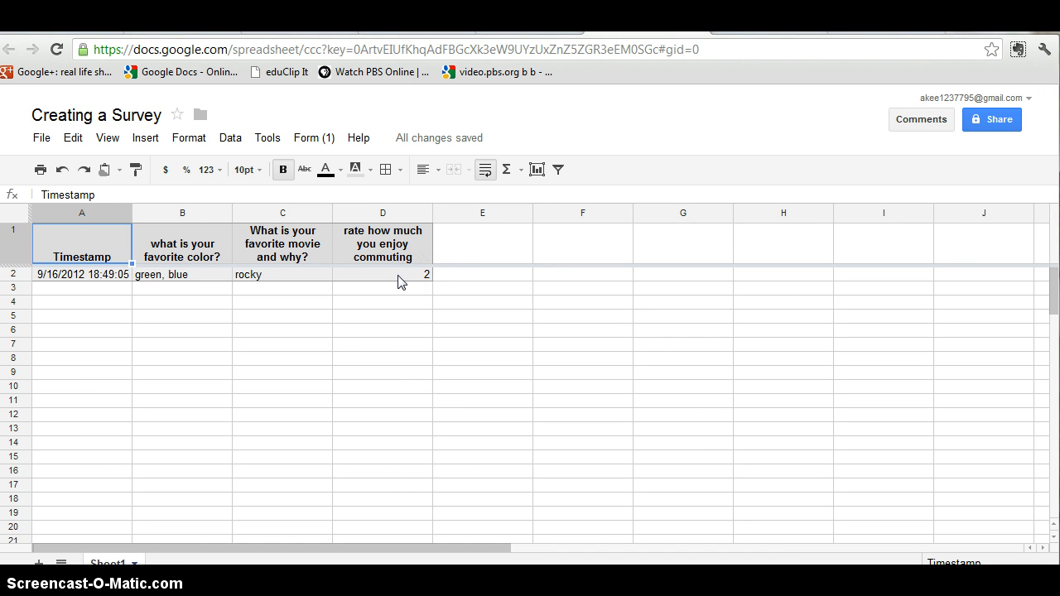
- Switch back to the survey post in Blogger and preview it
{"action": "left_click", "coordinate": [530, 33]}
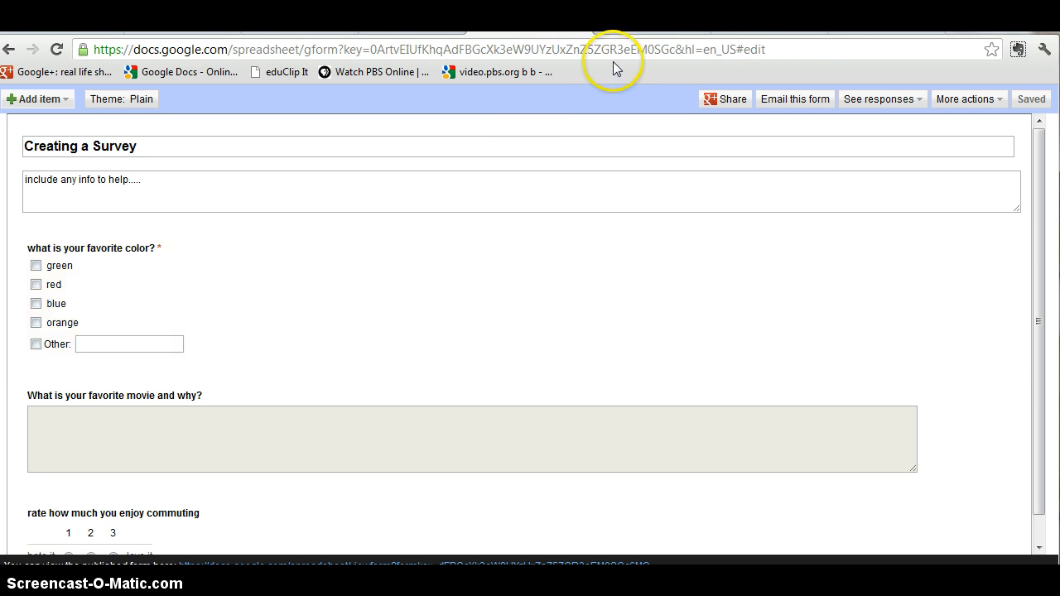
{"action": "left_click", "coordinate": [885, 34]}
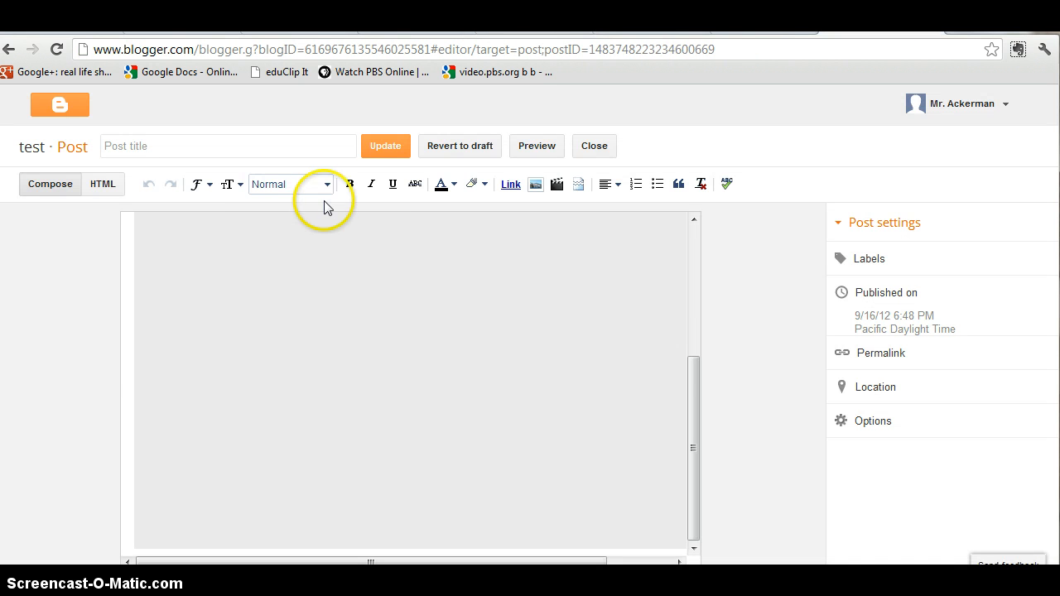
{"action": "left_click", "coordinate": [535, 149]}
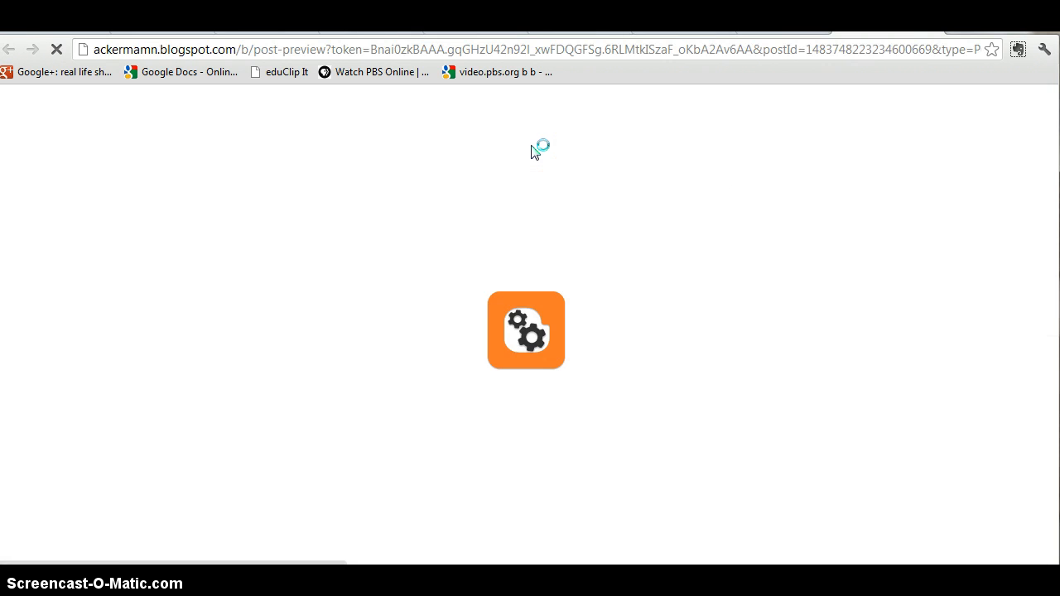